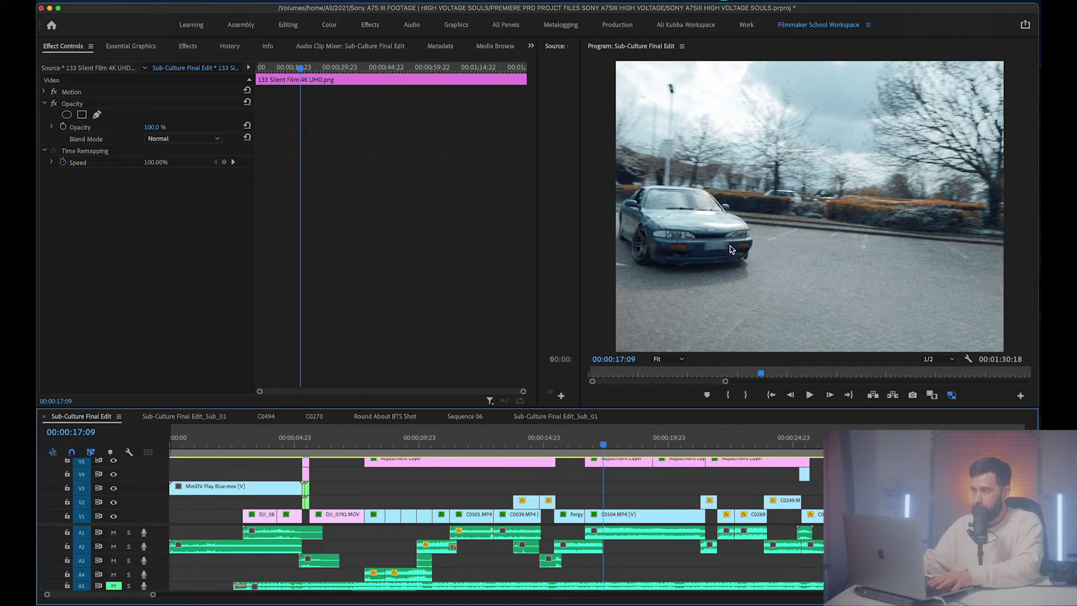
Scrub, step and play through the car shot around 00:00:11:13–00:00:16:16 to find the licence plate.
drag(590, 443, 587, 444)
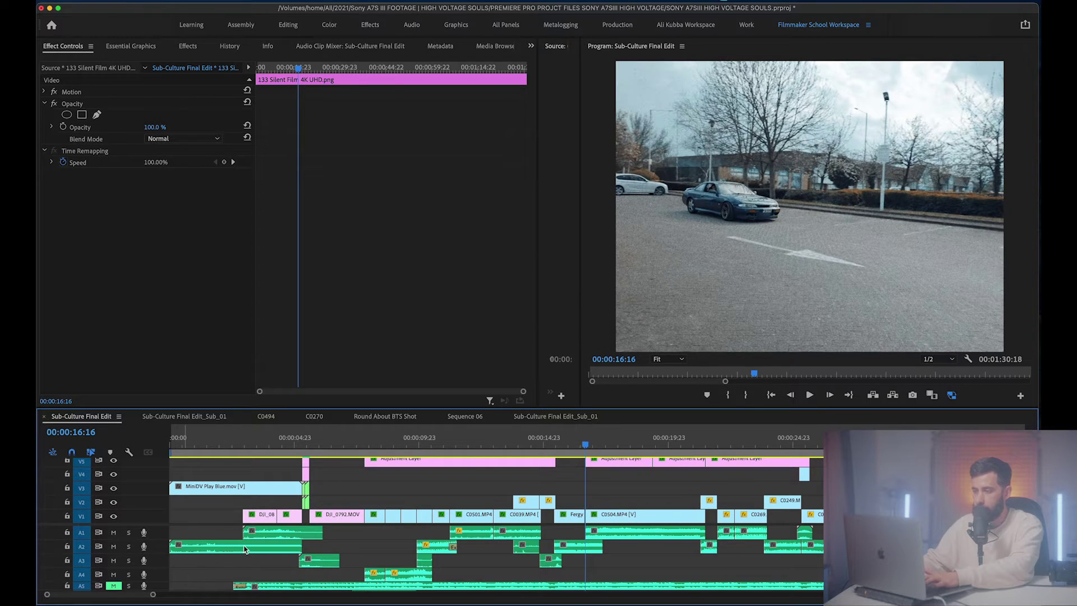
key(r)
key(space)
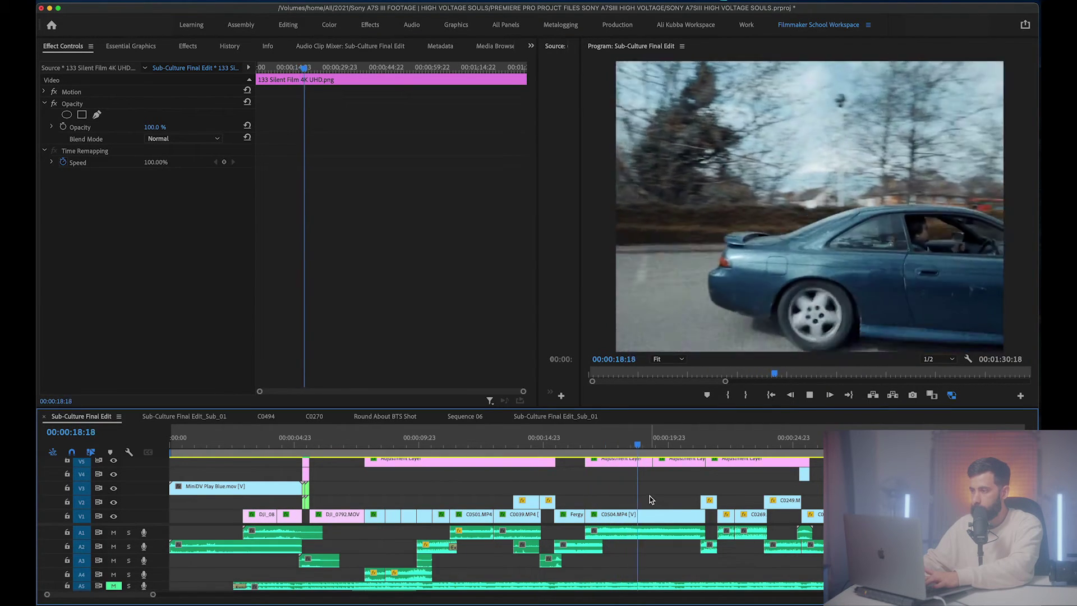
click(586, 444)
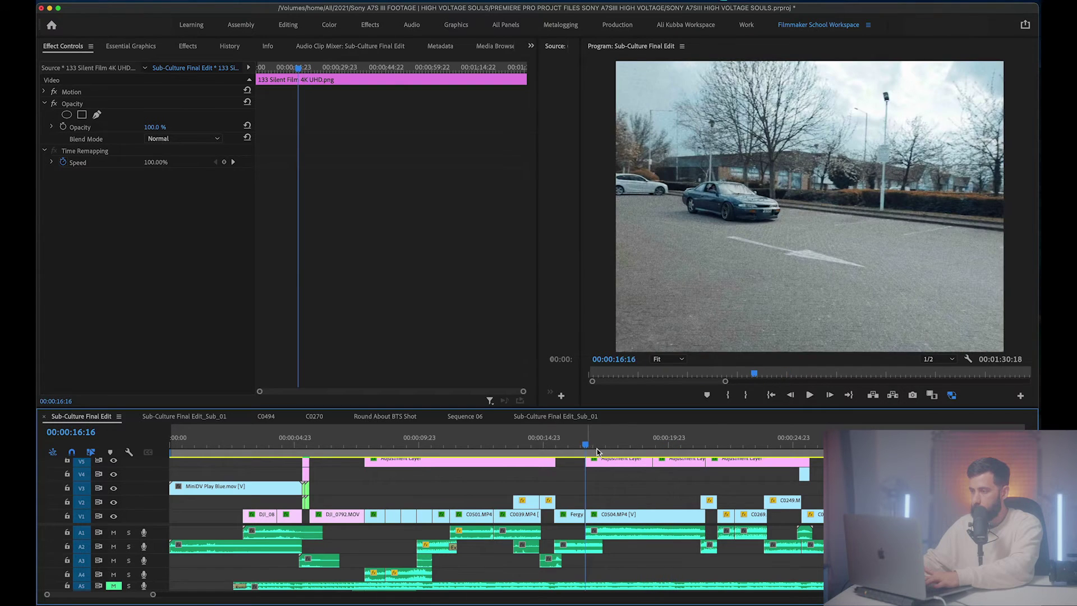
key(r)
key(r)
key(r)
key(r)
key(r)
key(r)
key(r)
key(r)
key(r)
key(r)
key(r)
key(r)
key(r)
key(r)
key(r)
key(r)
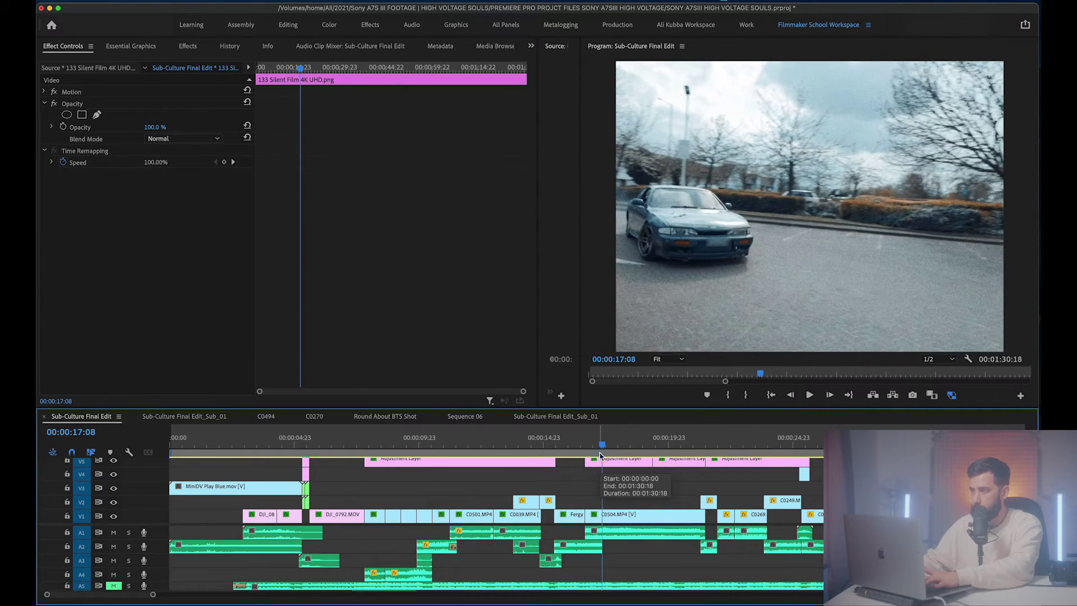
click(458, 440)
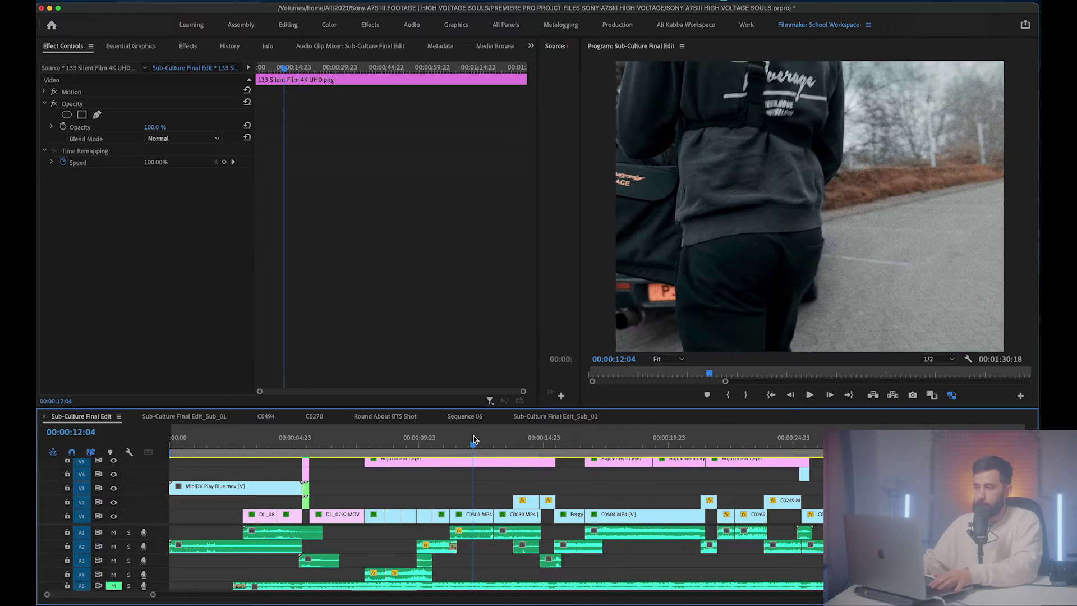
mouse_move(478, 435)
mouse_down()
mouse_move(443, 440)
mouse_move(494, 440)
mouse_up()
Select clip C0039.MP4 and switch off its existing Gaussian Blur effect.
click(513, 514)
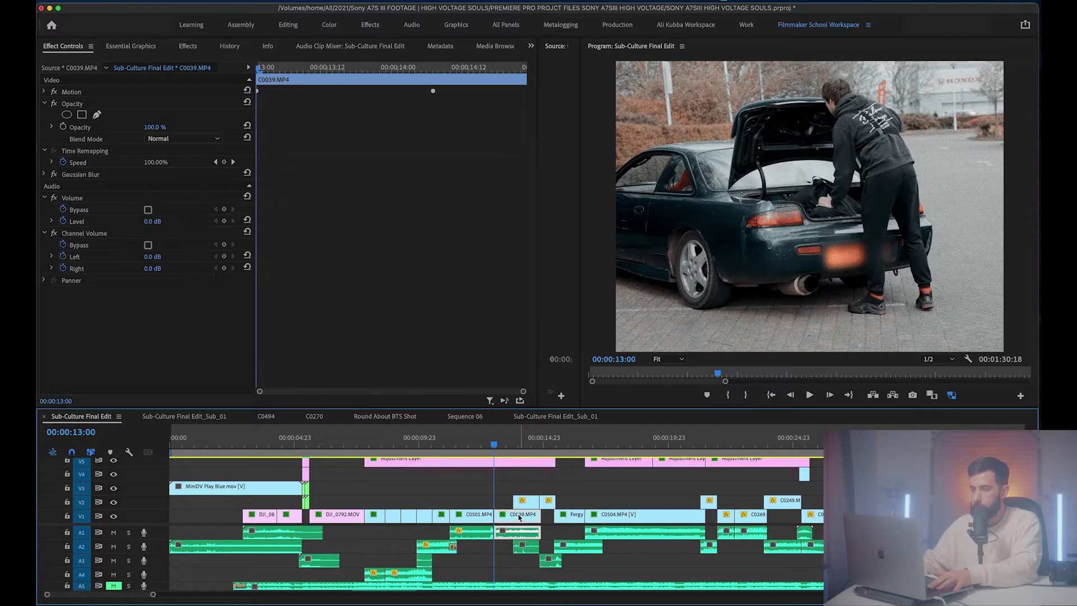
click(44, 175)
click(44, 175)
click(53, 175)
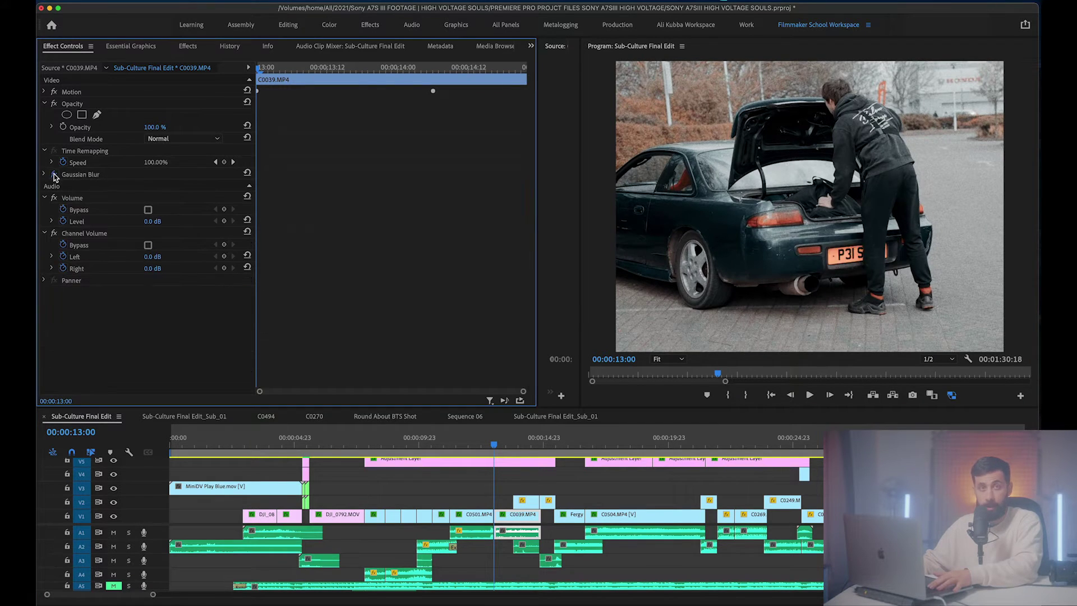
Search the effects for 'blur' and apply a new Gaussian Blur to C0039.MP4.
click(189, 46)
click(111, 61)
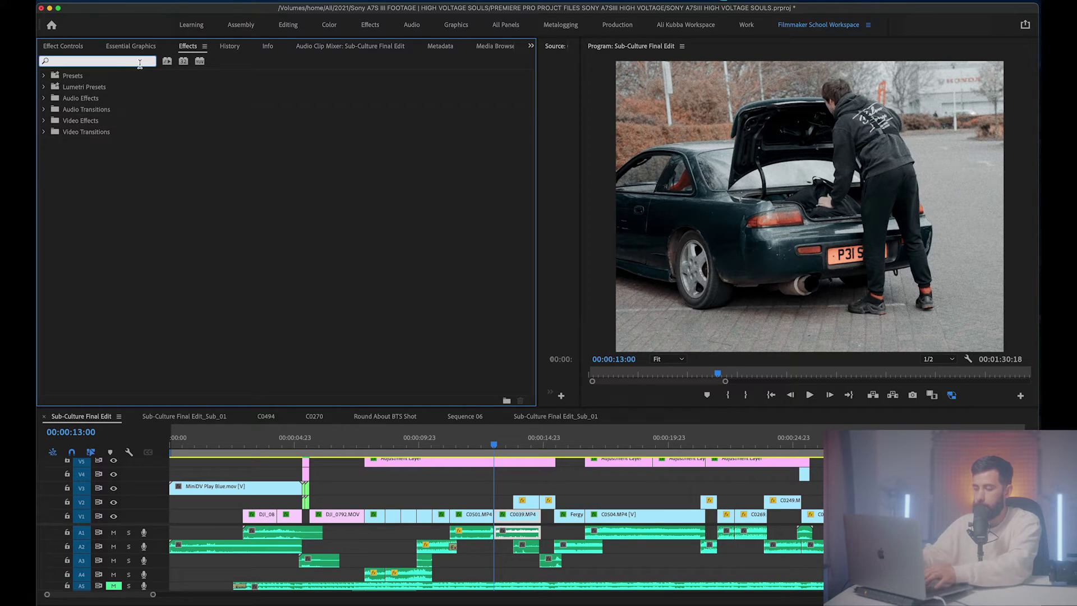
text(blur)
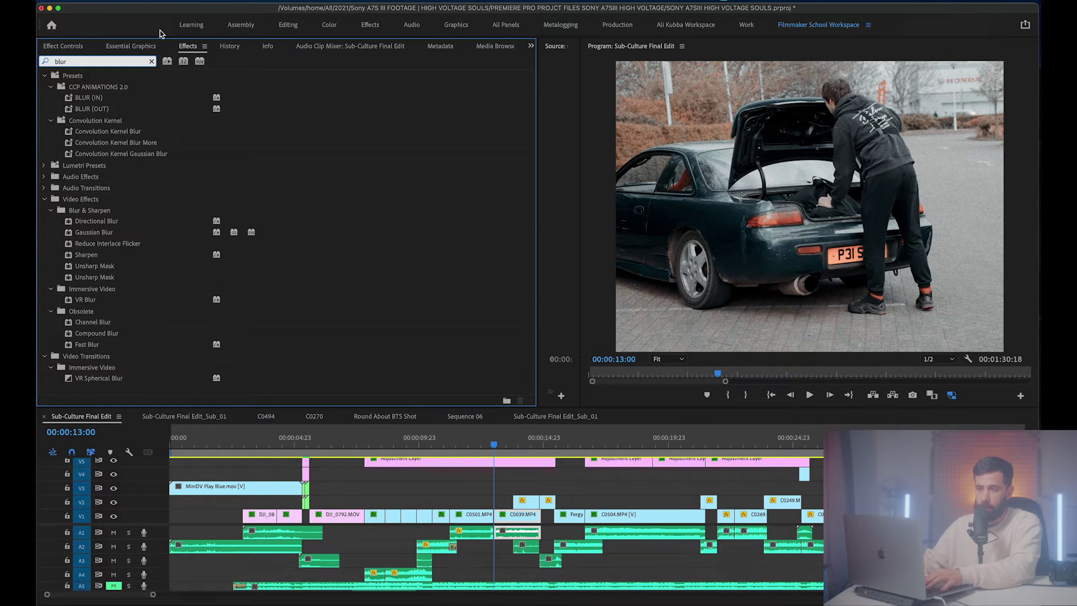
click(108, 233)
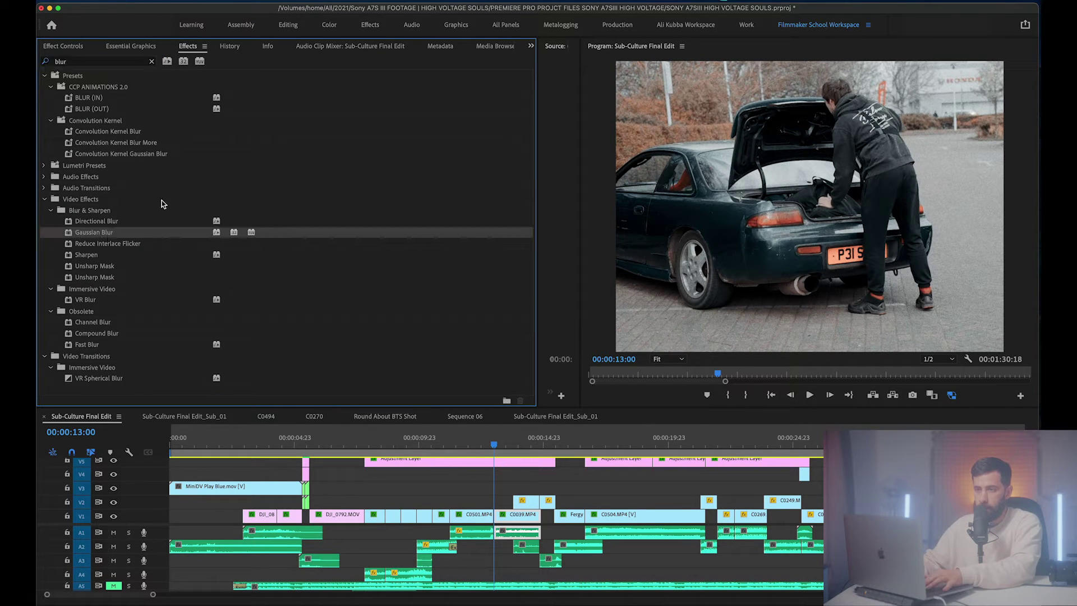
click(70, 47)
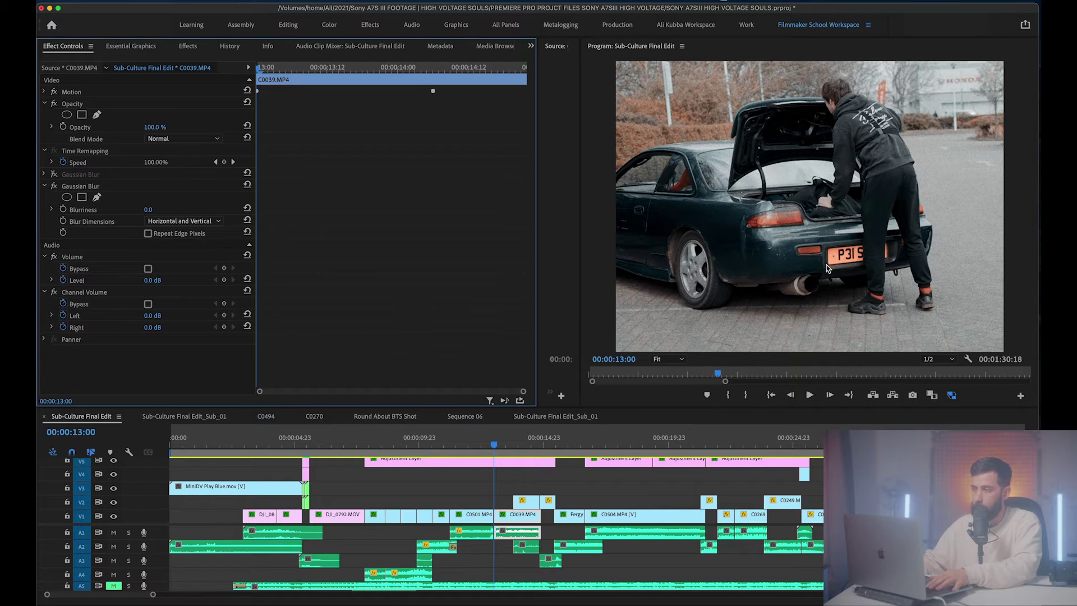
Reselect C0039.MP4, zoom the timeline in and step frames around 00:00:13:00.
click(812, 277)
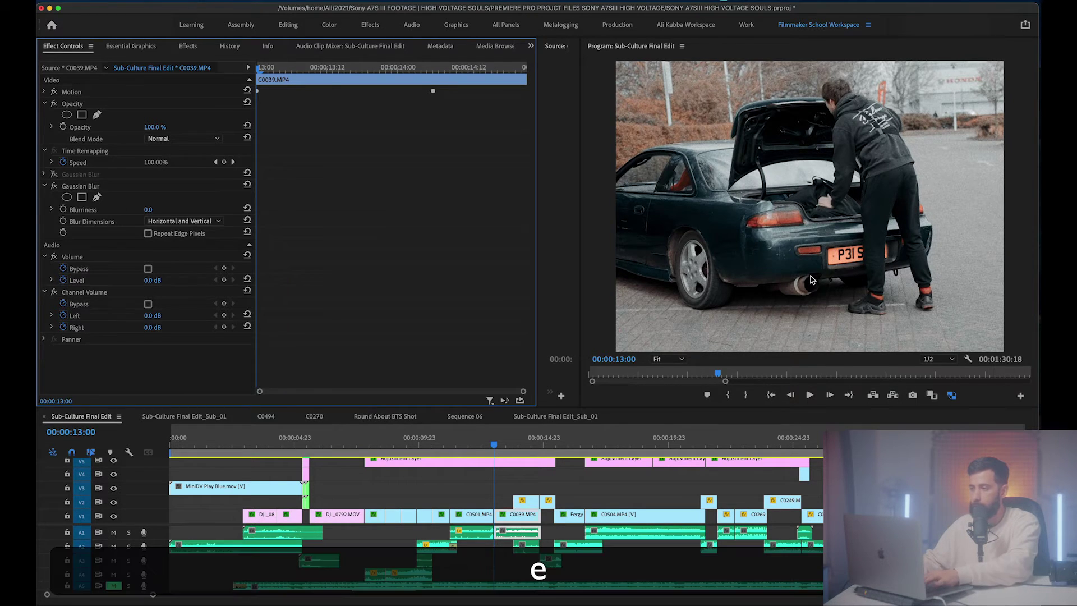
click(508, 532)
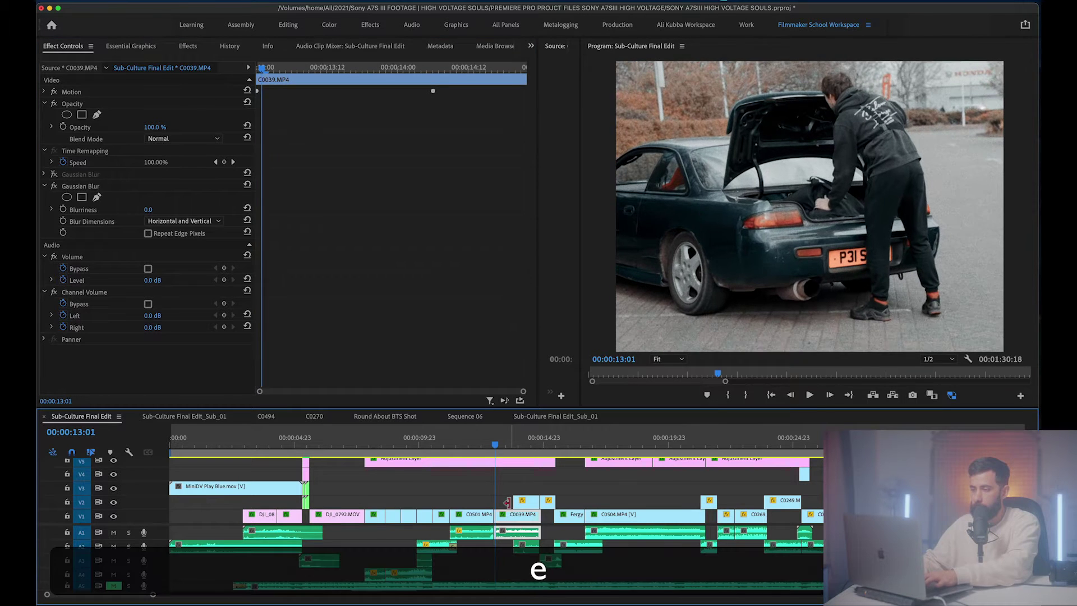
key(z)
key(z)
key(z)
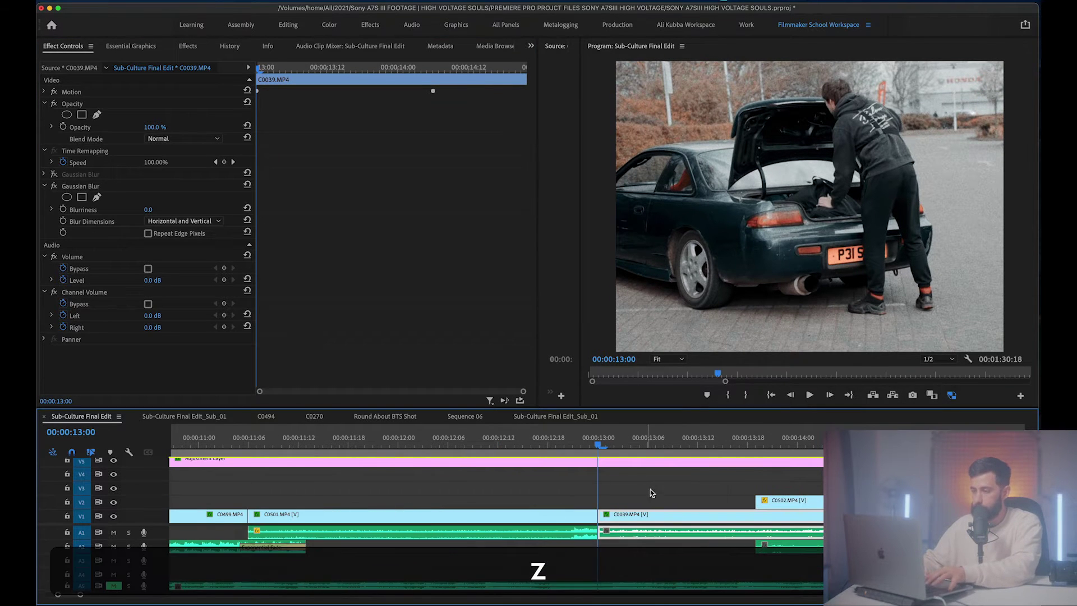
key(r)
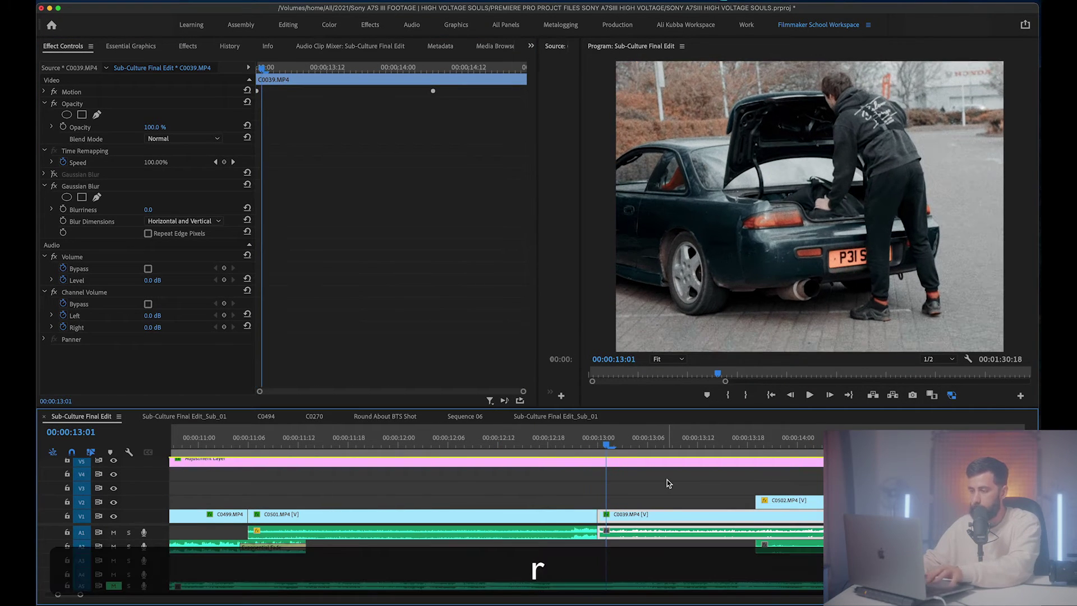
key(equal)
key(e)
key(r)
key(e)
key(r)
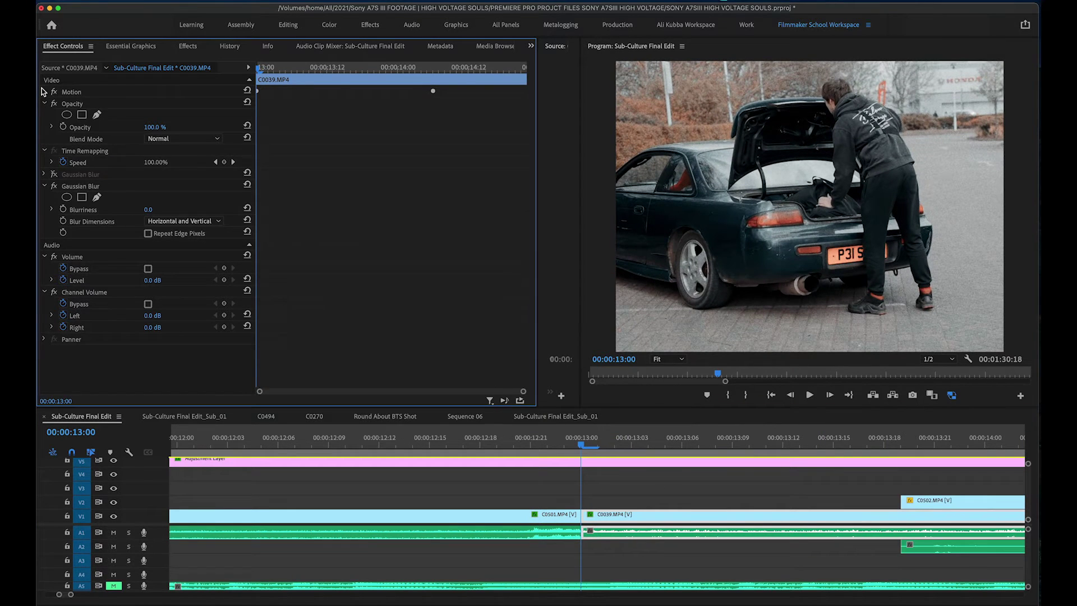
Collapse Motion and Opacity in Effect Controls and select the new Gaussian Blur.
click(43, 92)
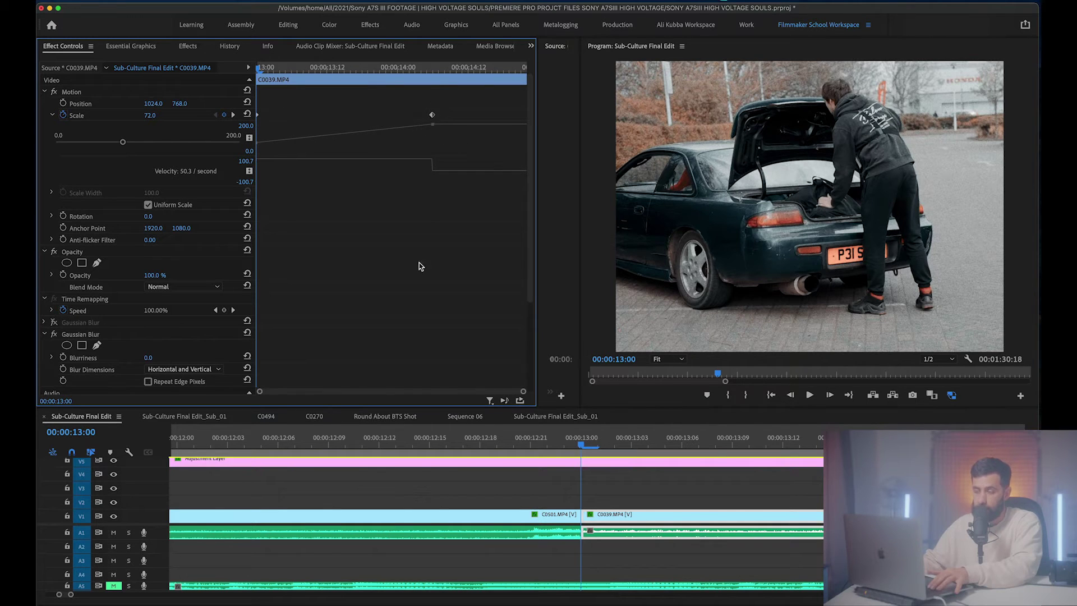
key(shift+z)
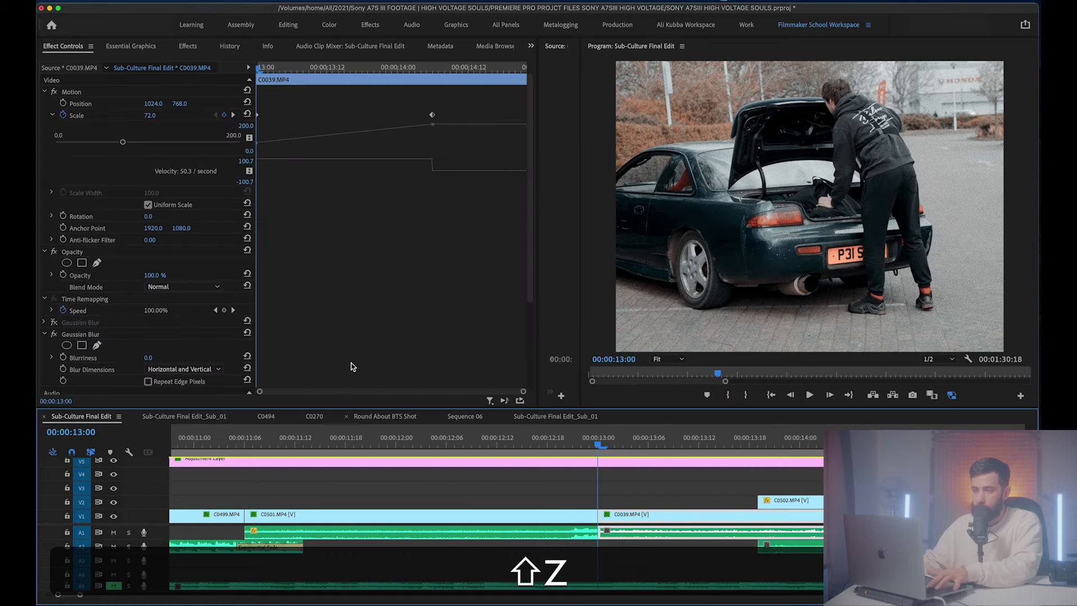
click(45, 91)
click(45, 104)
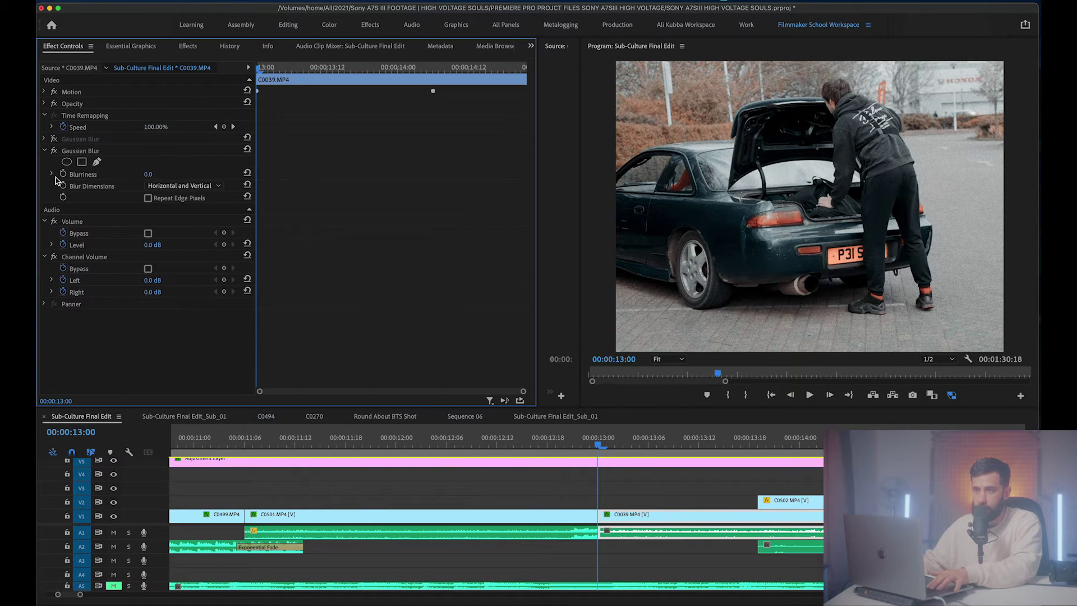
click(98, 151)
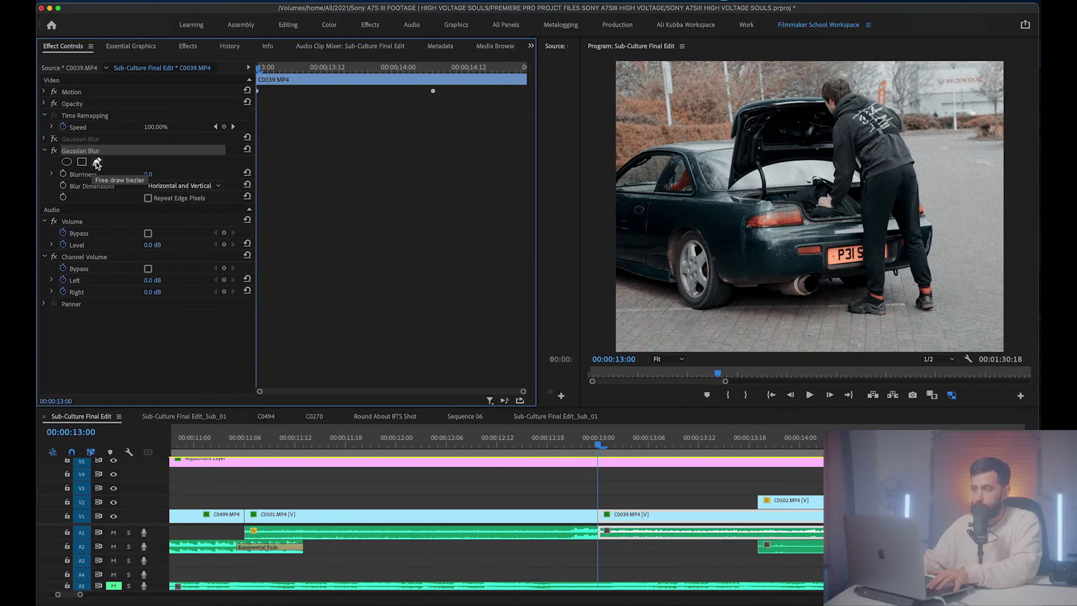
Fit a rectangle mask around the licence plate and raise the new blur's Blurriness to 73.0.
click(82, 162)
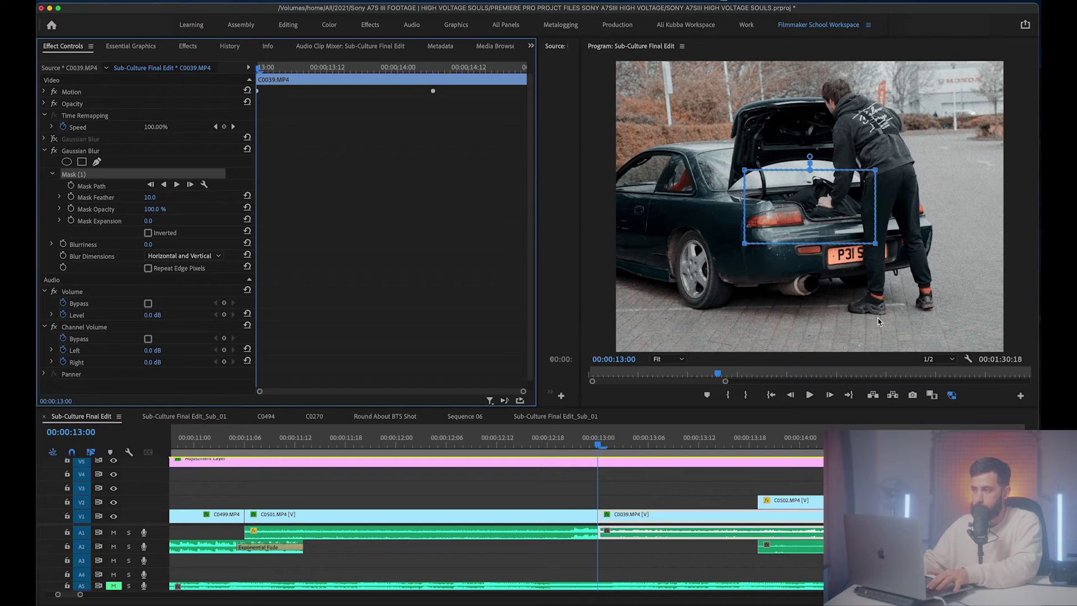
drag(811, 224, 867, 276)
drag(802, 231, 813, 247)
drag(803, 306, 836, 243)
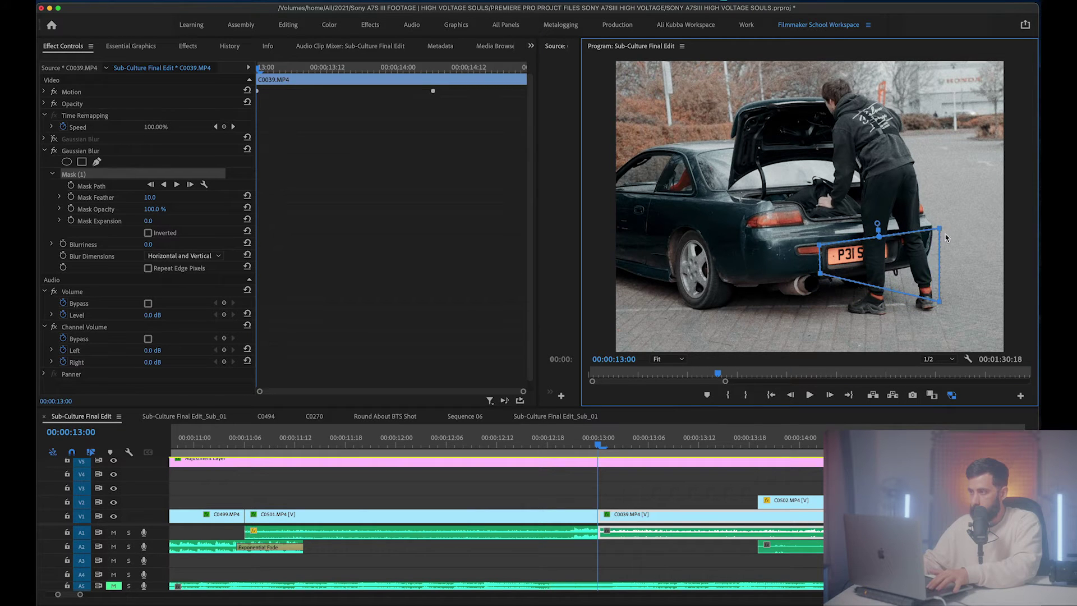
key(super+z)
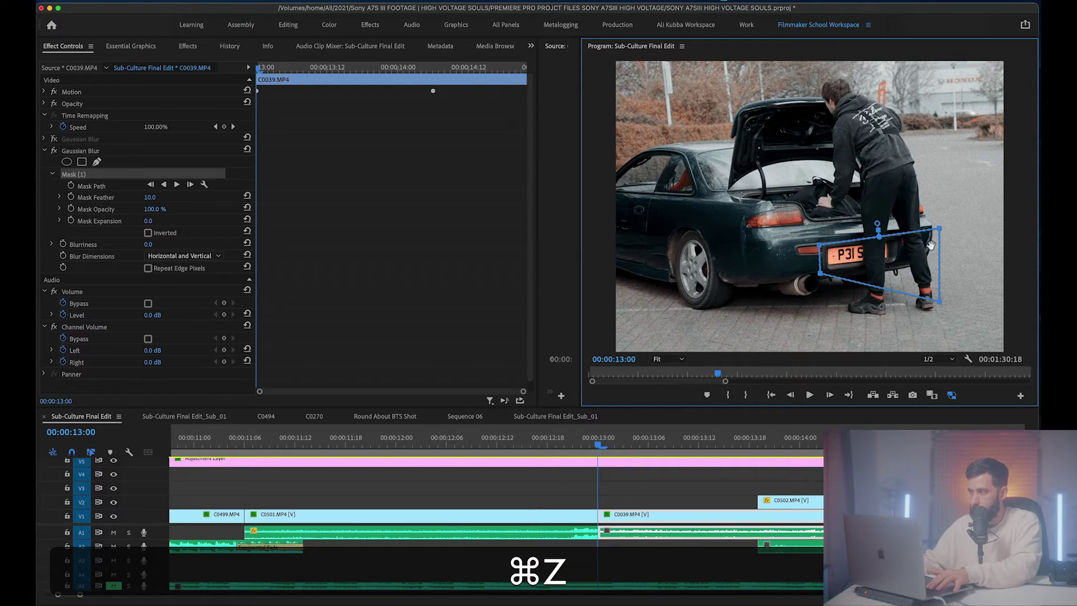
drag(940, 229, 899, 240)
drag(939, 301, 868, 254)
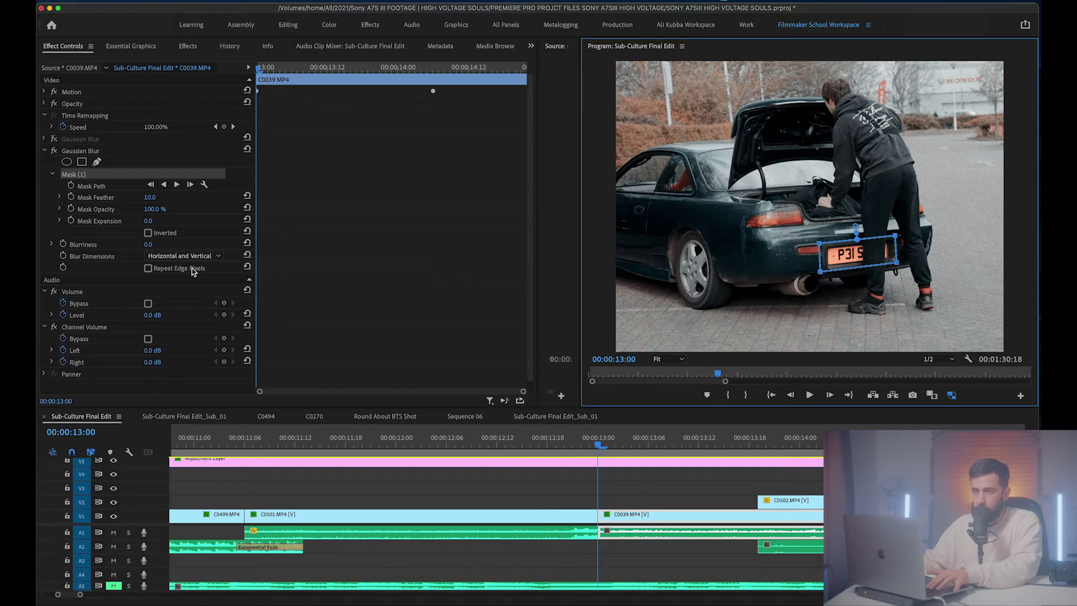
click(53, 245)
drag(122, 265, 261, 261)
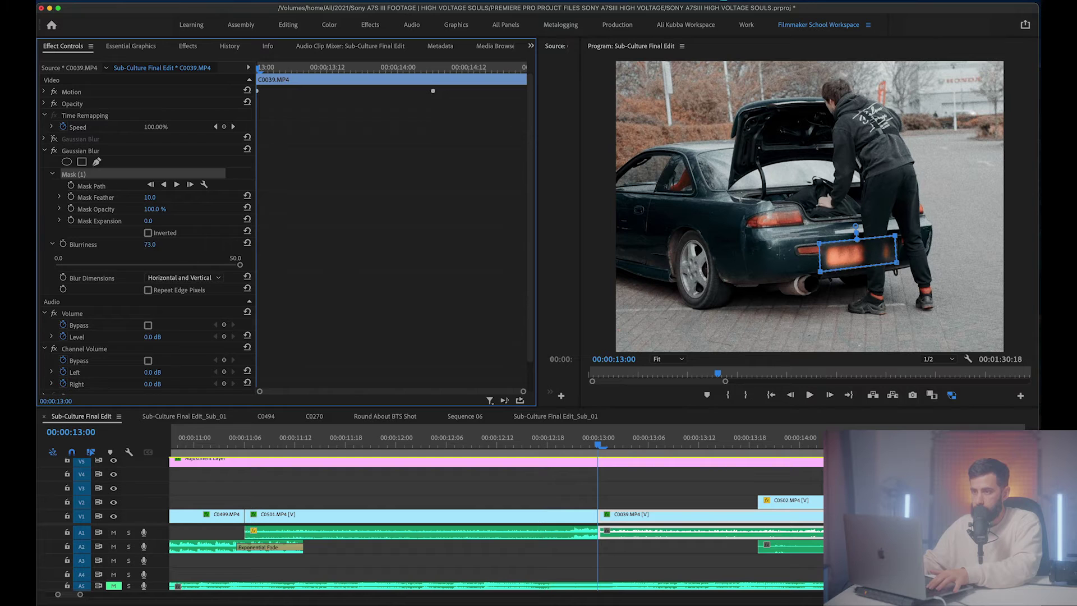
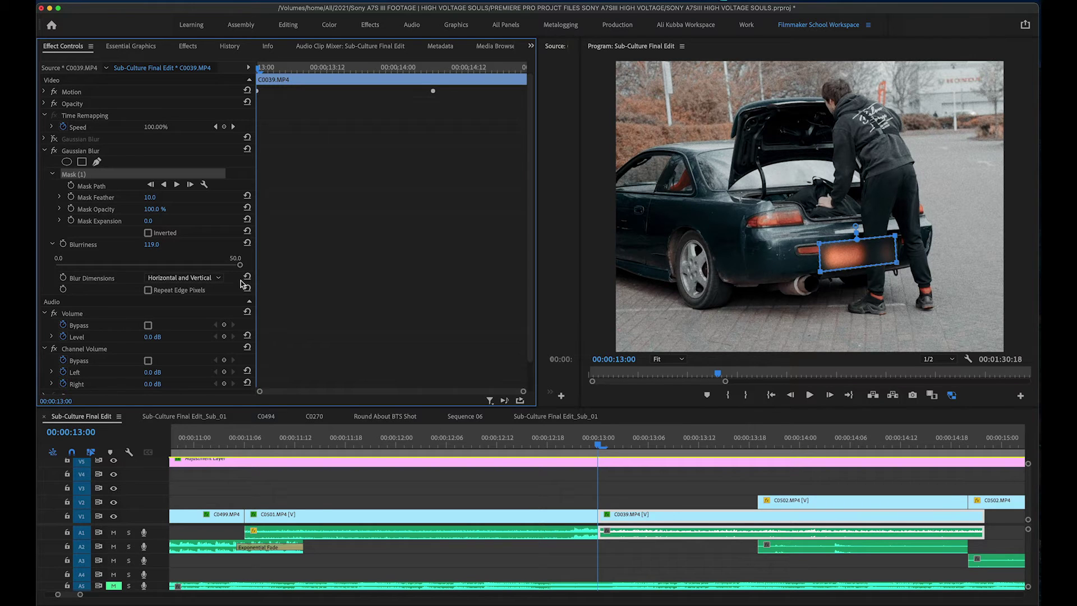
Deselect the mask to preview the licence plate blurred at 119.
click(622, 513)
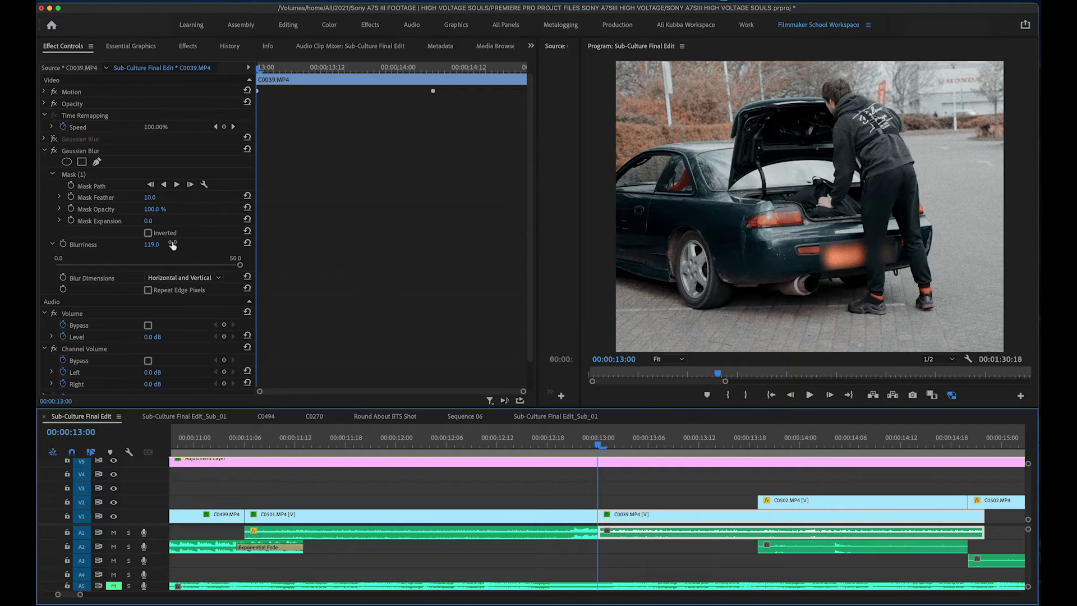
Set the plate mask's Mask Feather to 64.9 and Mask Expansion to 32.9.
click(58, 196)
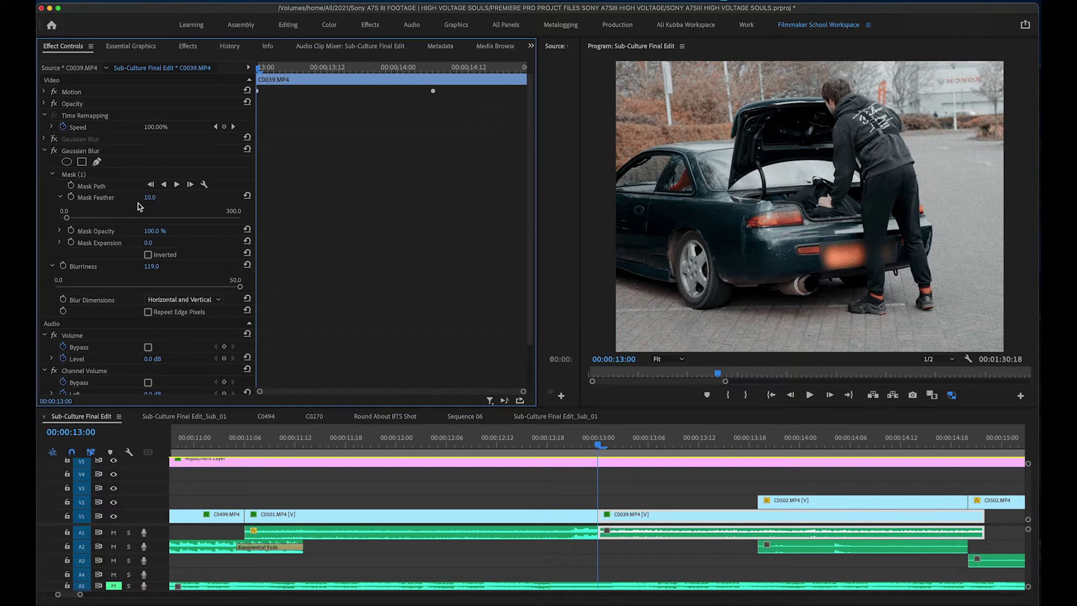
click(60, 242)
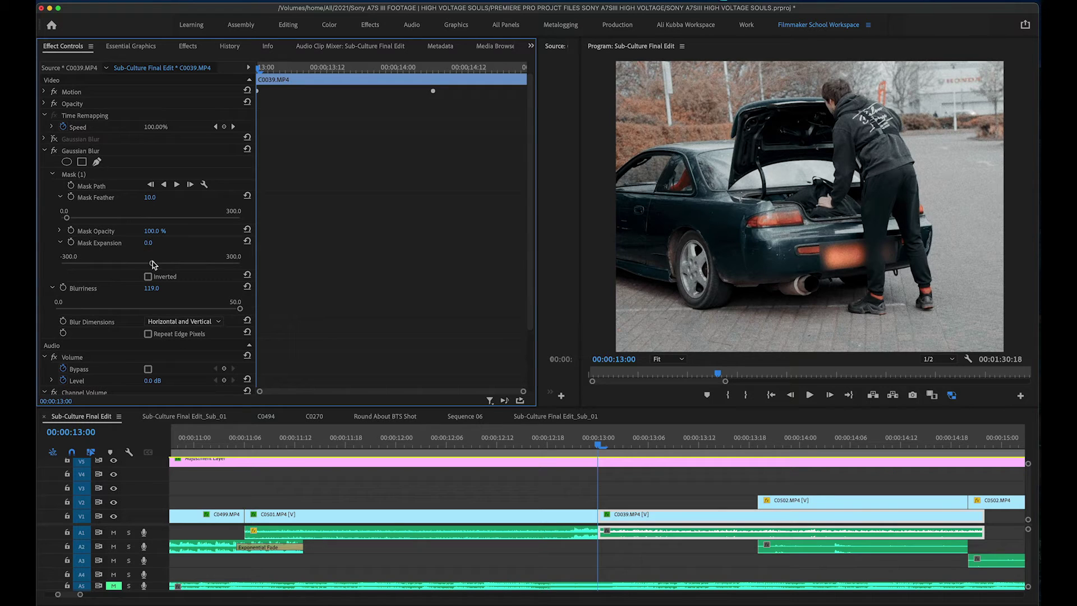
drag(164, 261, 154, 260)
mouse_move(111, 217)
mouse_down()
mouse_move(223, 217)
mouse_move(104, 217)
mouse_up()
click(104, 198)
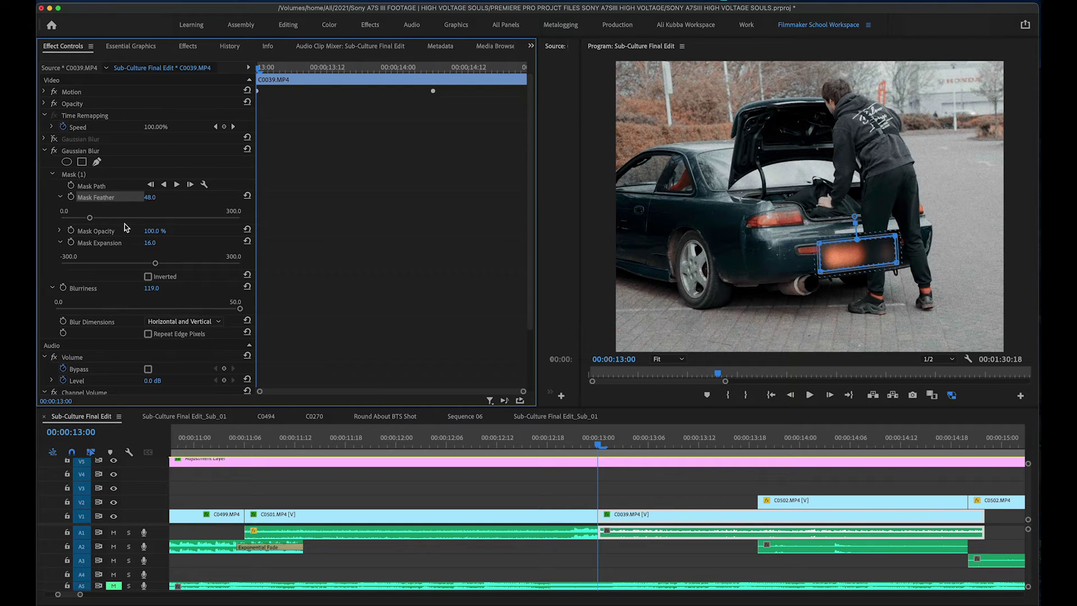
drag(97, 218, 101, 218)
drag(158, 261, 159, 260)
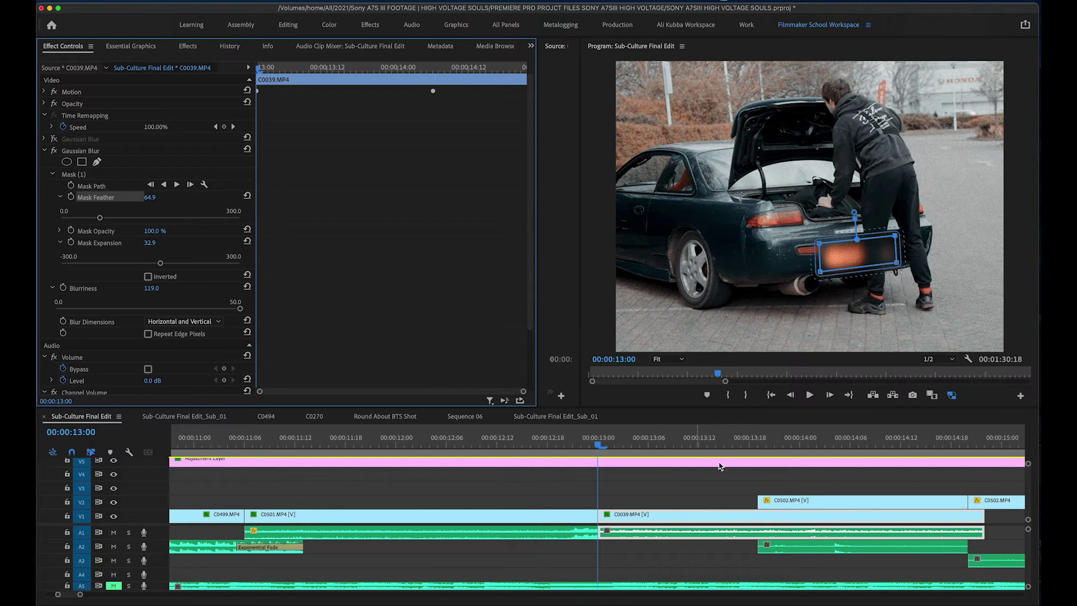
Track the plate mask forward from 13:00, stopping around 14:05.
click(177, 184)
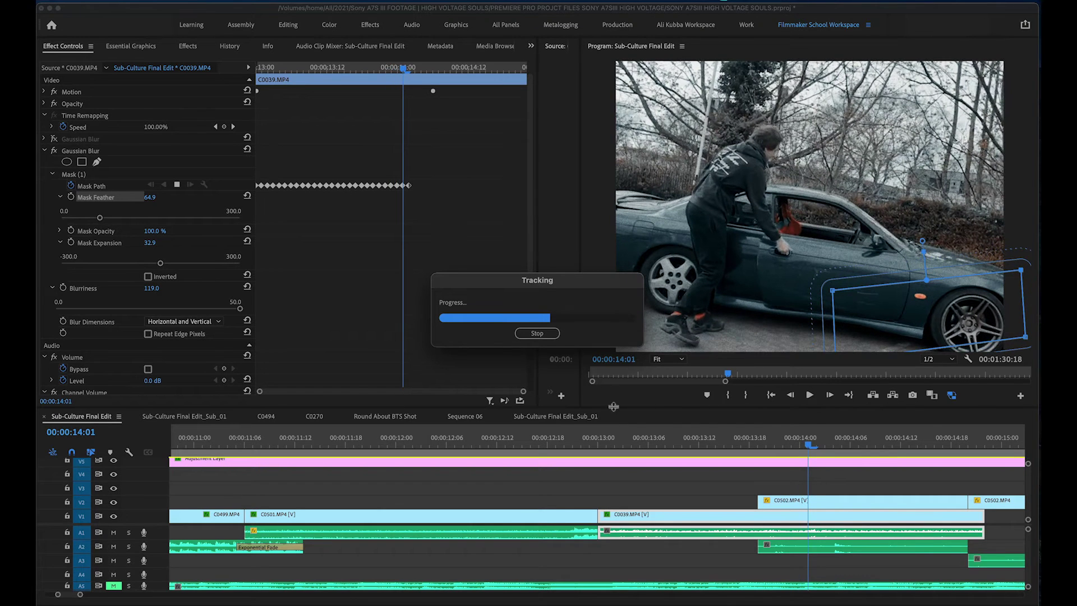
click(537, 334)
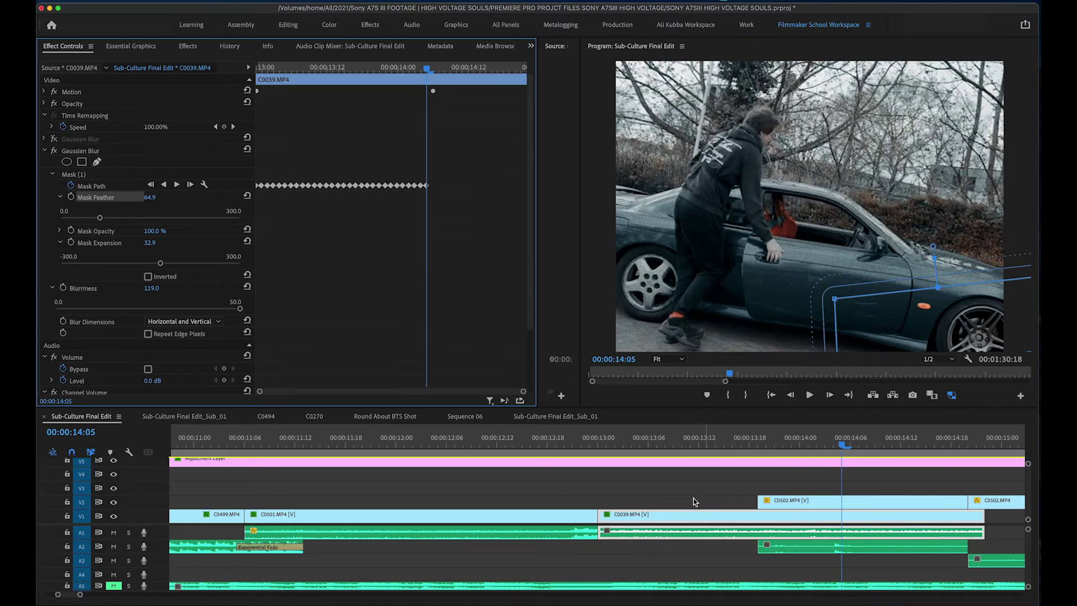
Play back from 13:00 to review the blurred plate, then return to the clip start.
click(597, 463)
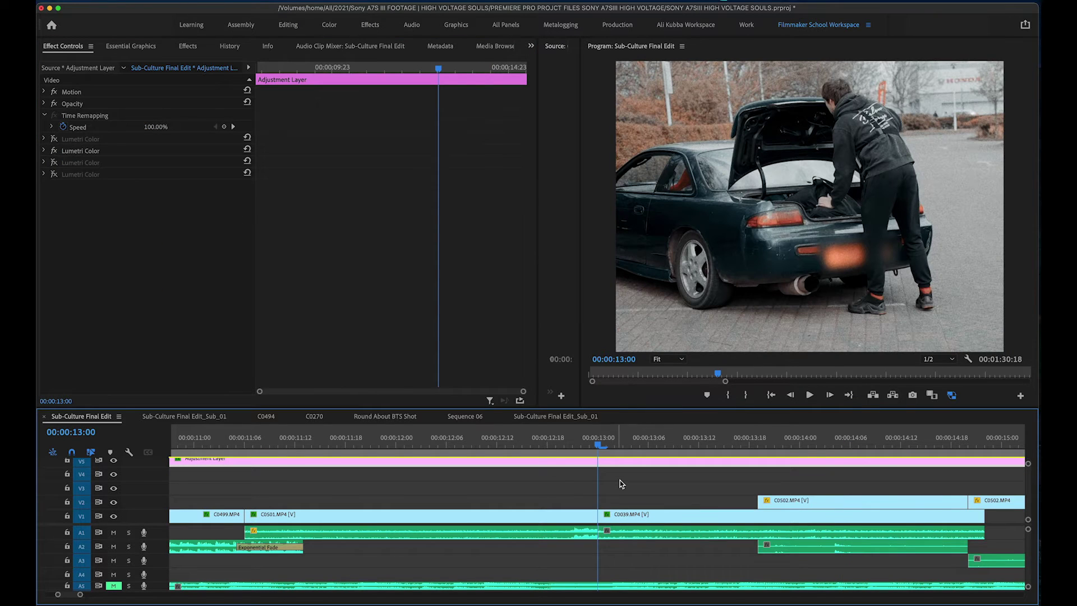
key(r)
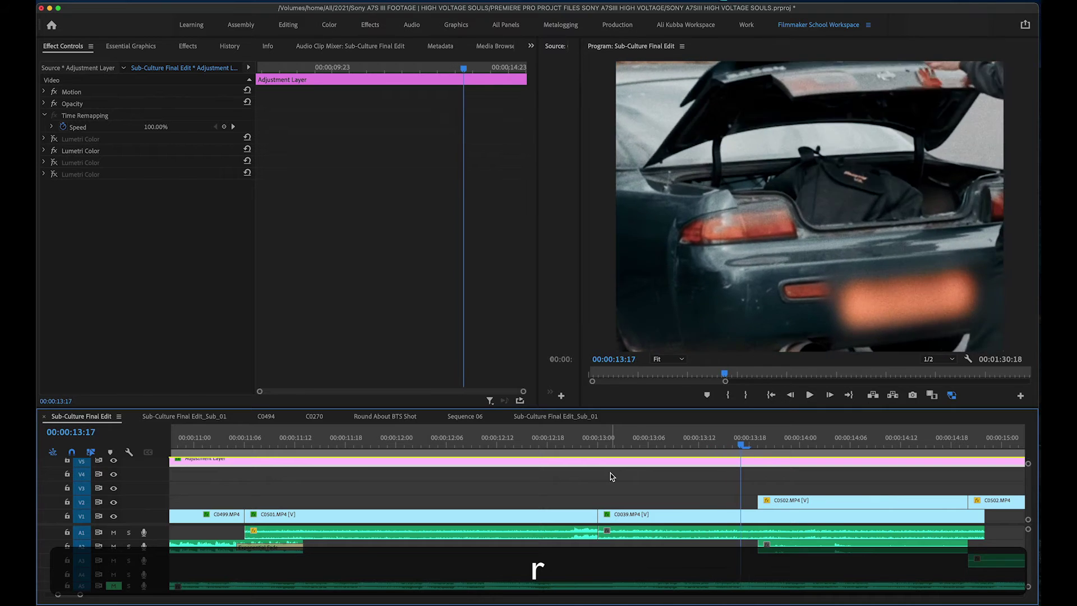
key(e)
key(e)
key(e)
click(636, 506)
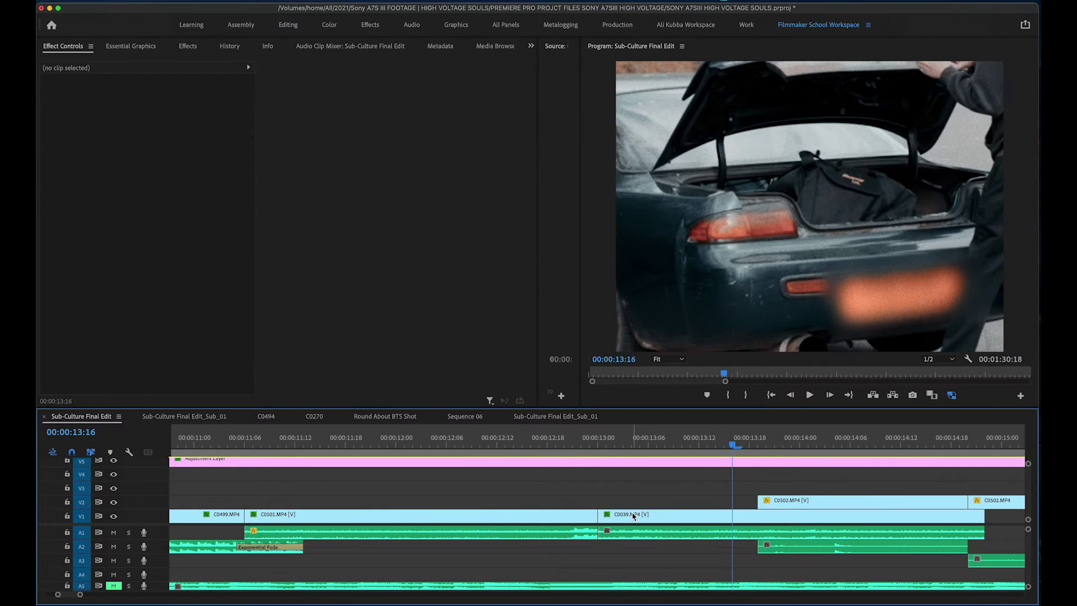
click(632, 513)
click(595, 449)
key(e)
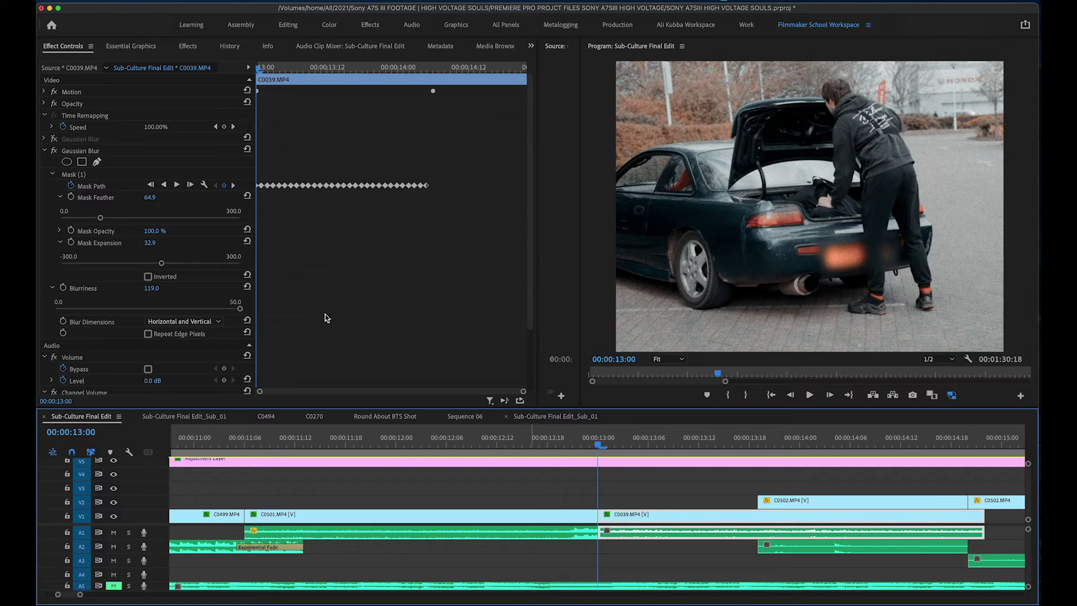
key(r)
Re-track the plate mask frame by frame from the first Mask Path keyframe.
click(260, 187)
click(124, 189)
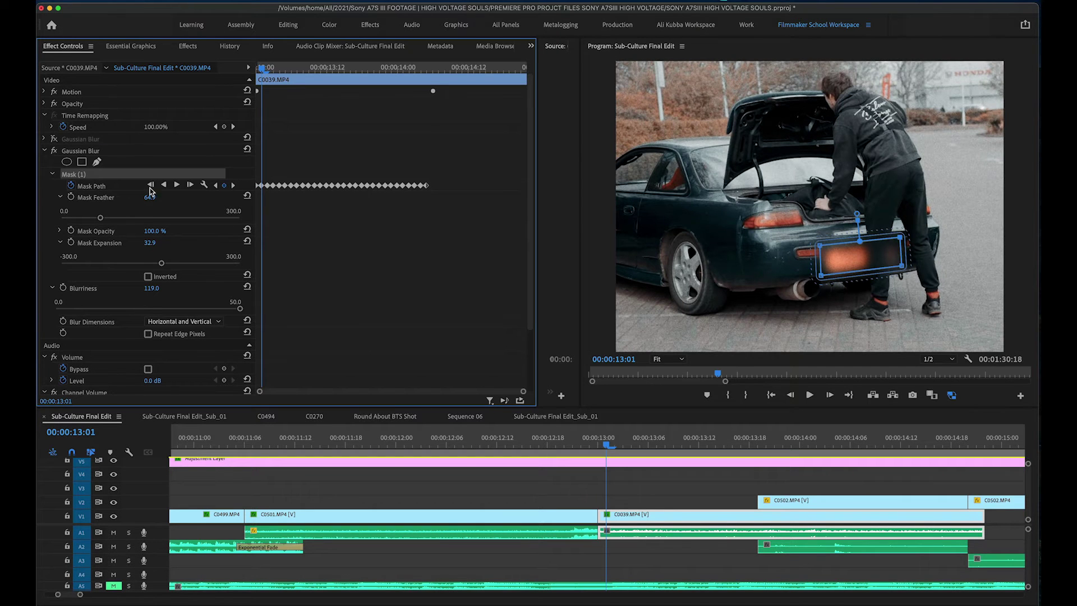
mouse_move(837, 249)
mouse_down()
mouse_move(840, 265)
mouse_move(838, 251)
mouse_up()
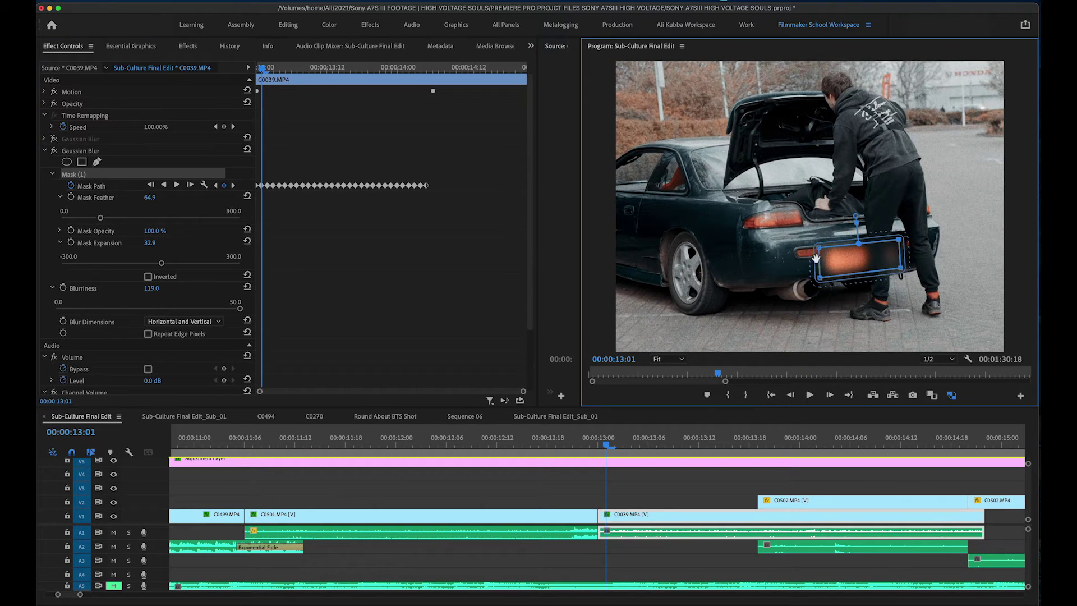
key(super+z)
key(super+r)
key(e)
key(r)
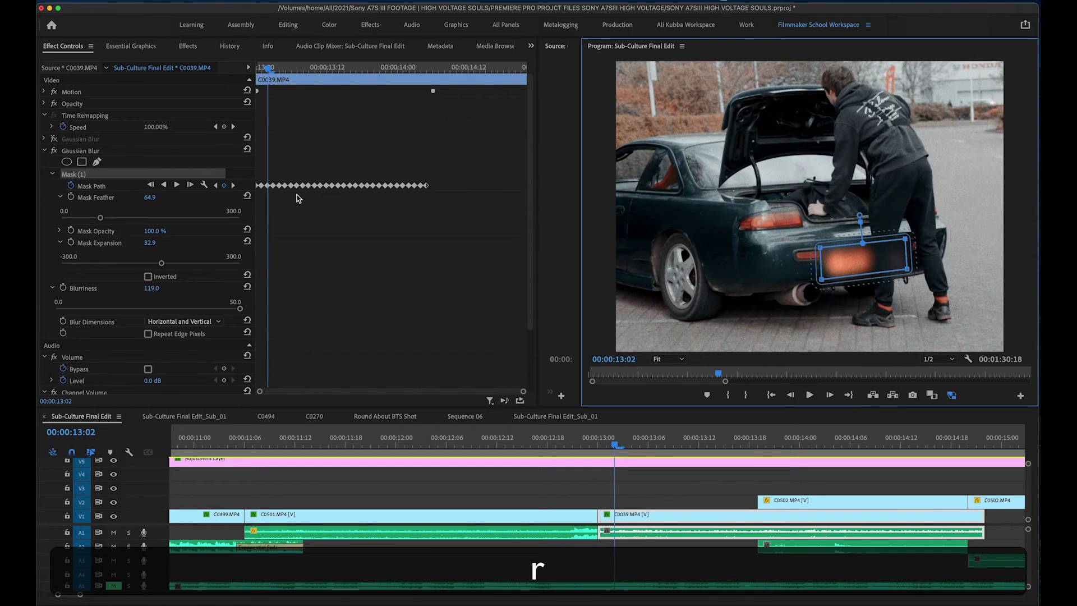
key(e)
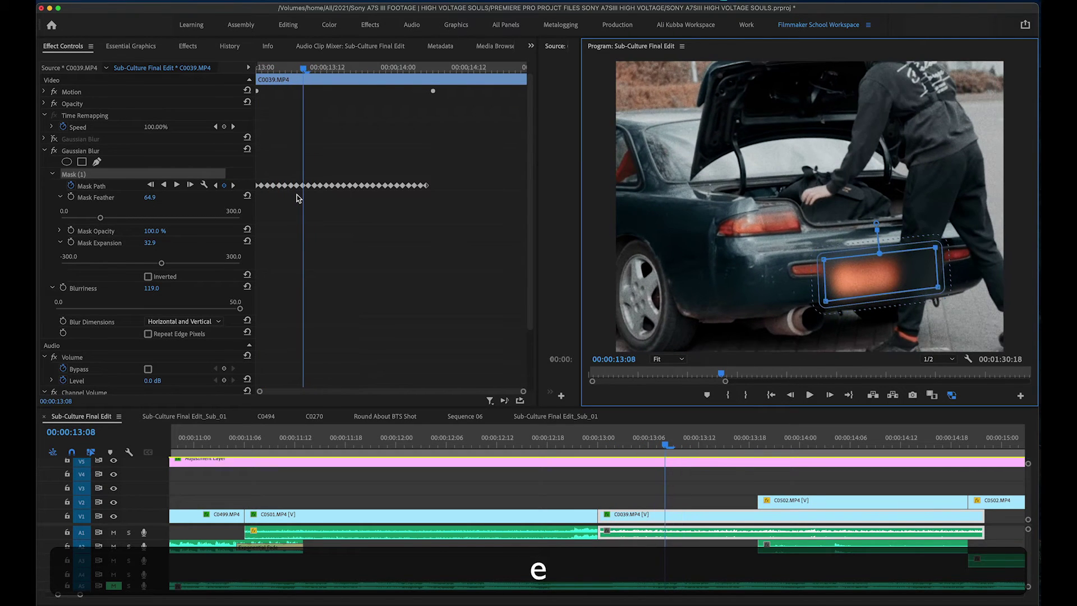
Reselect C0039.MP4 and zoom the timeline out.
click(674, 500)
scroll(674, 500, down, 2)
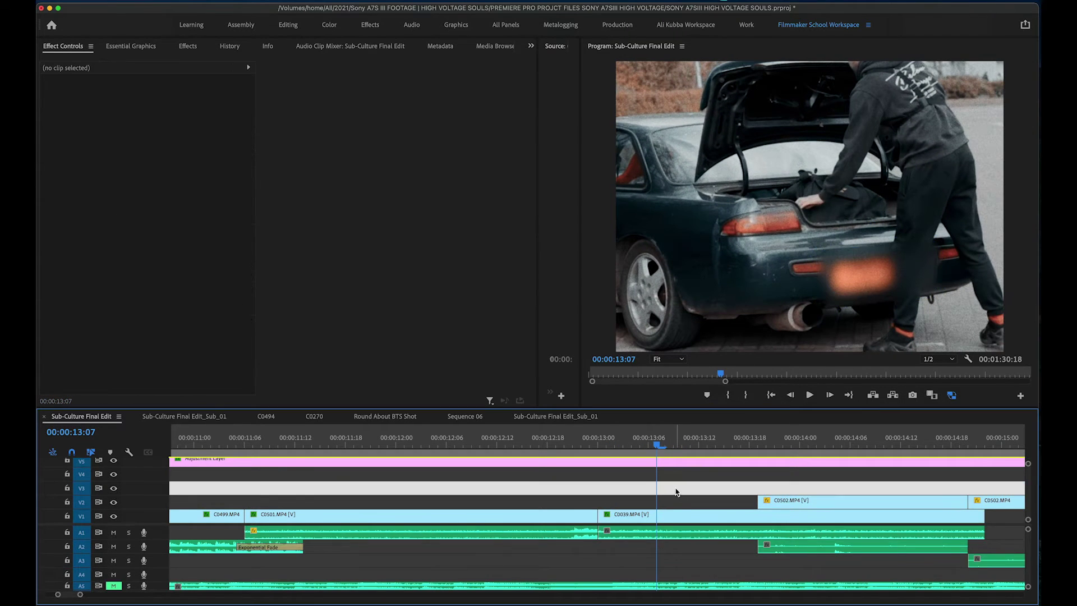
click(670, 515)
key(shift+z)
scroll(648, 514, down, 2)
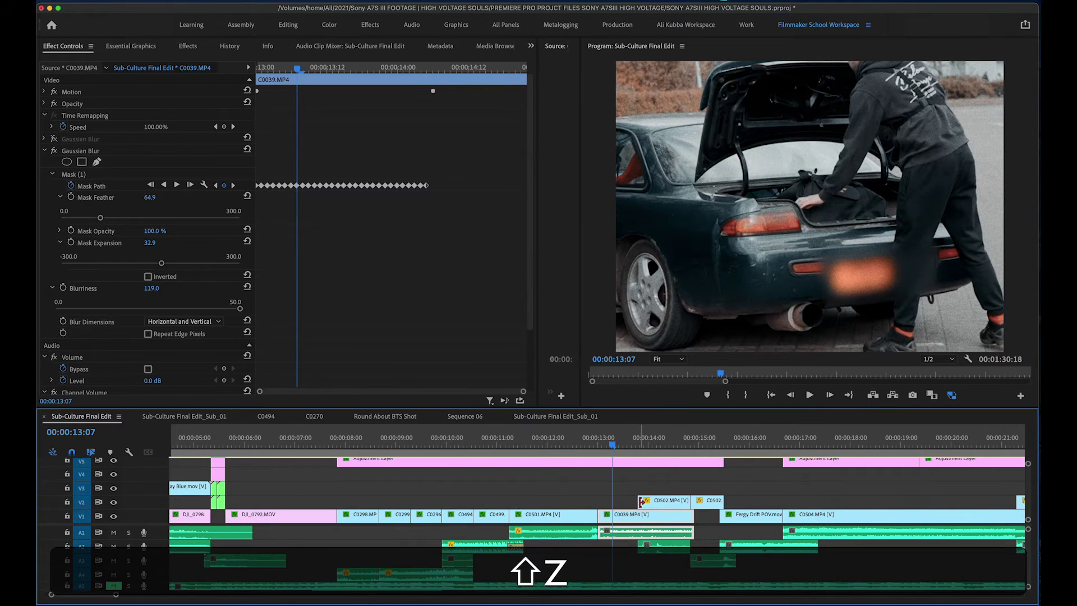
Select C0504.MP4 and play its car shot to check the plate blur.
click(749, 449)
key(shift+z)
click(659, 443)
click(607, 442)
key(z)
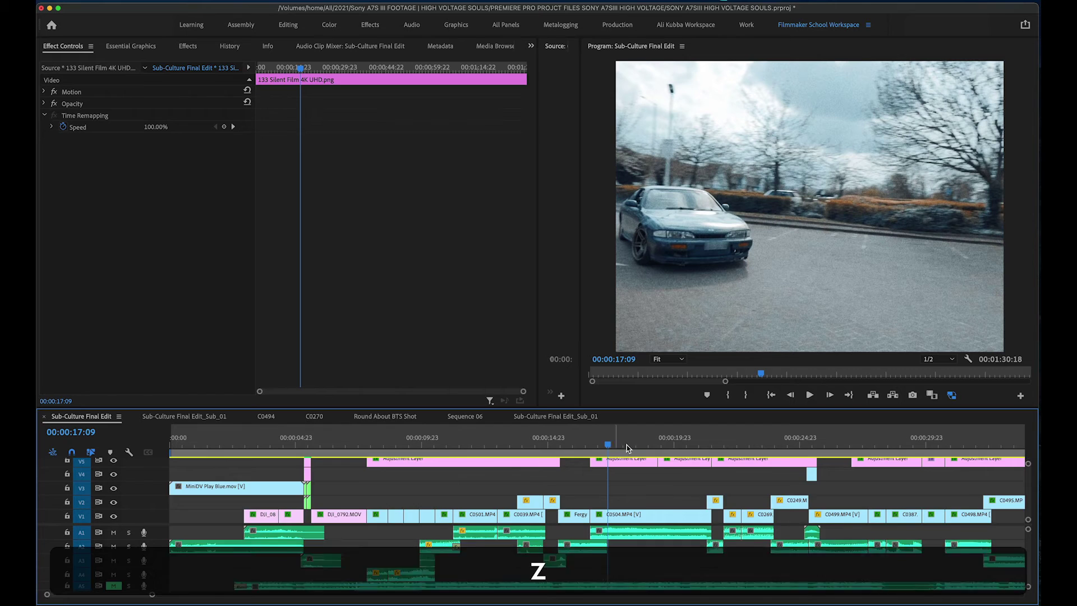
key(z)
click(617, 517)
click(528, 447)
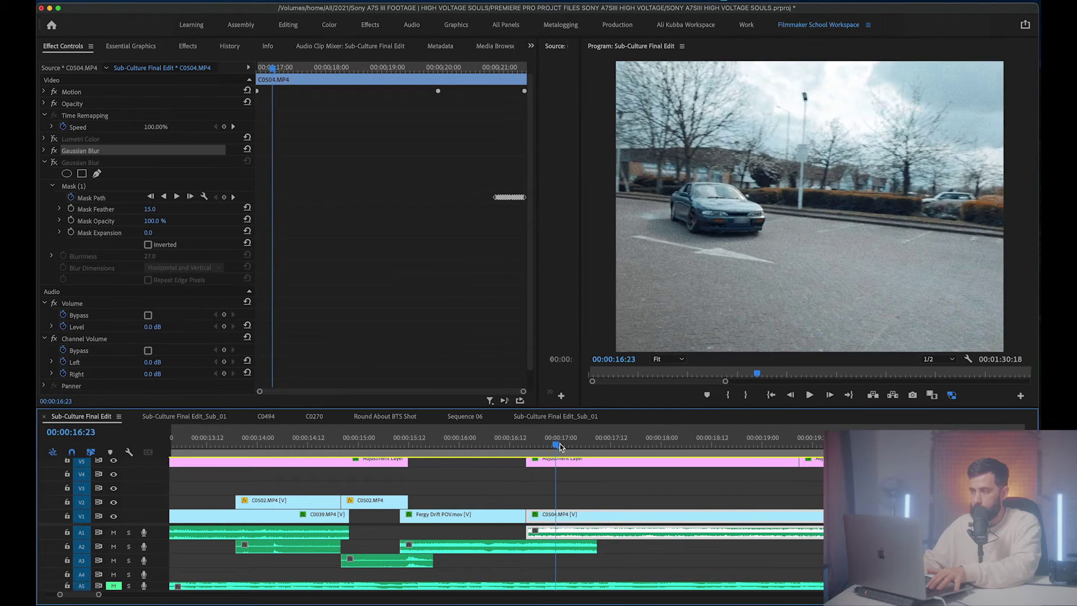
drag(557, 444, 560, 445)
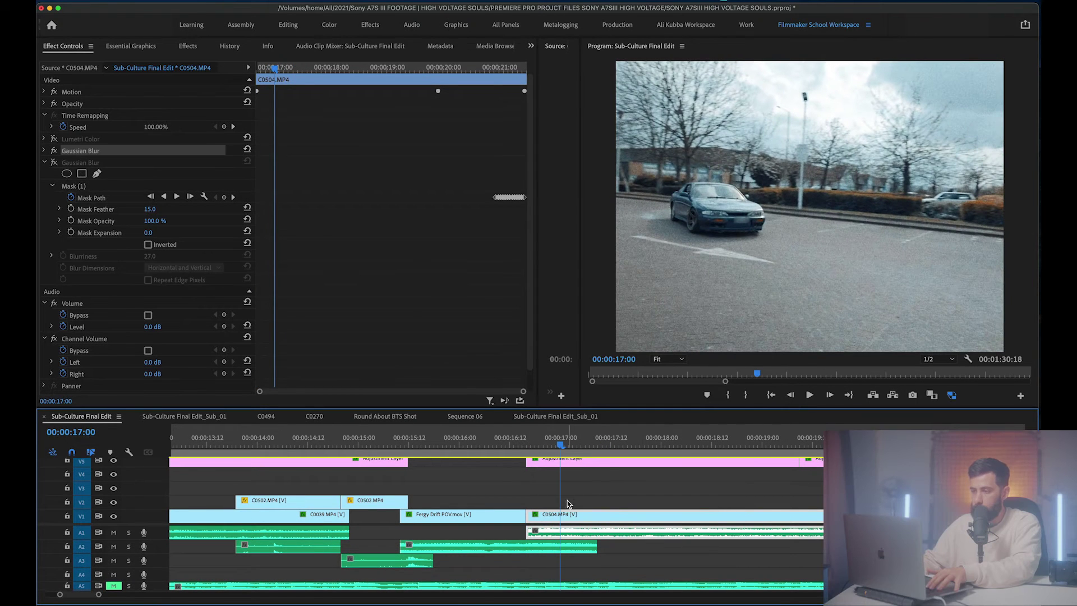
key(space)
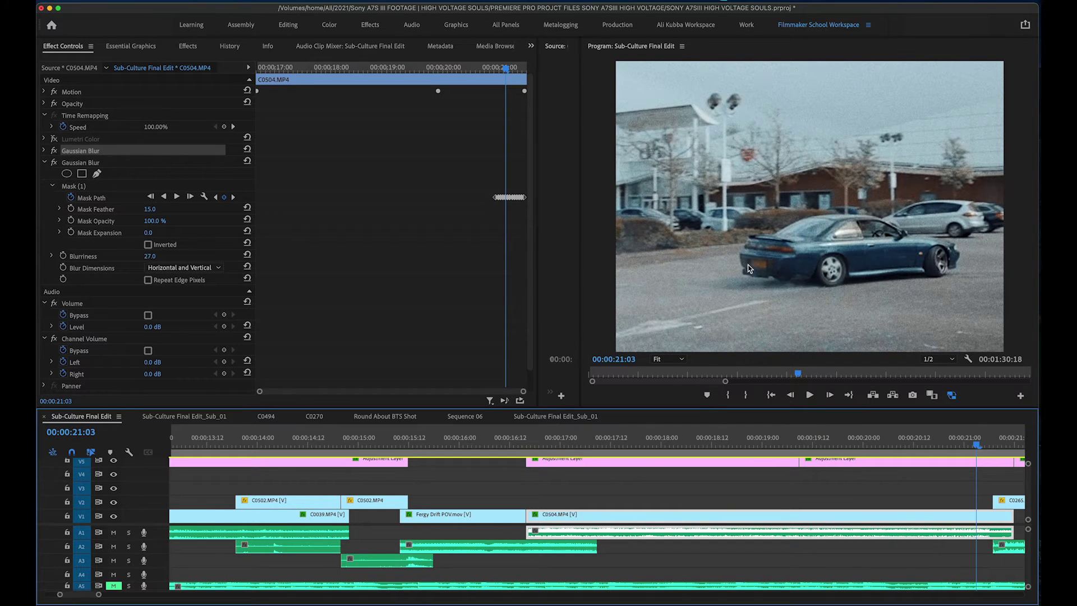
Zoom the timeline out and select the woman's clip C0249 at 23:20.
key(shift+z)
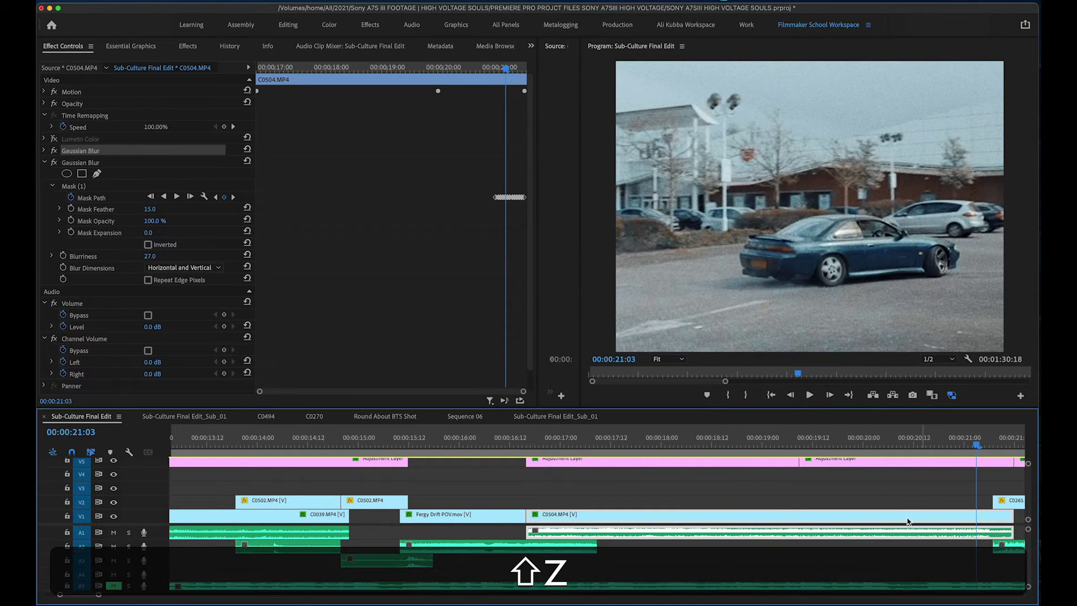
click(574, 453)
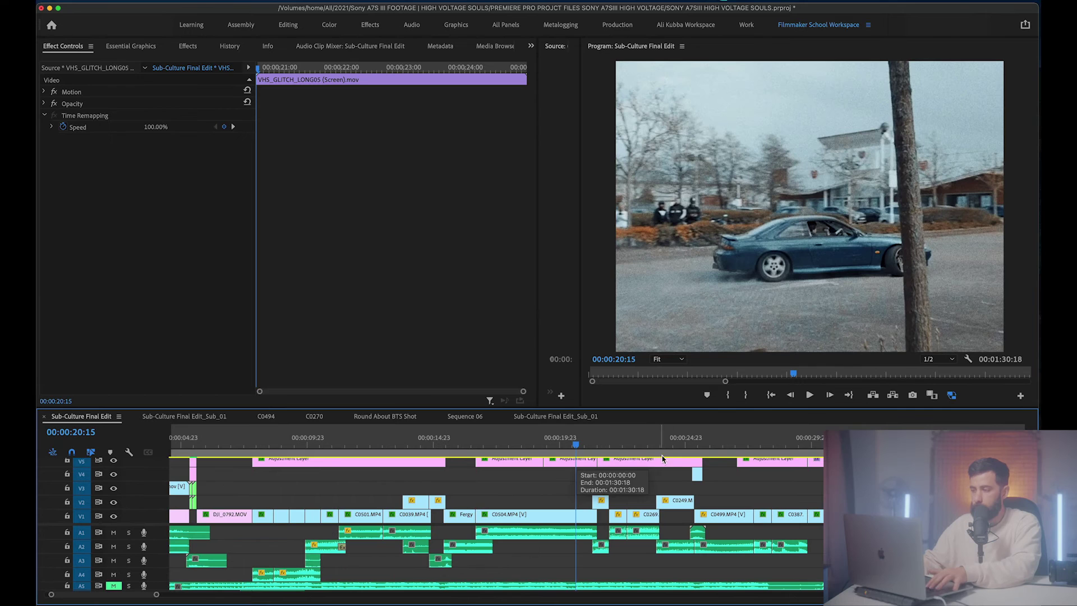
click(655, 441)
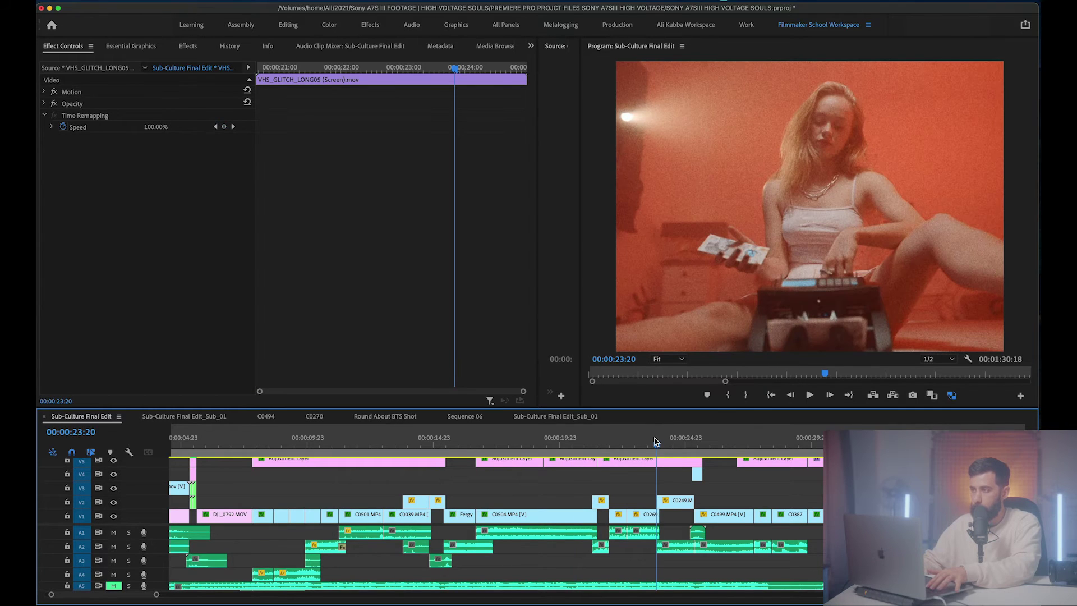
click(673, 502)
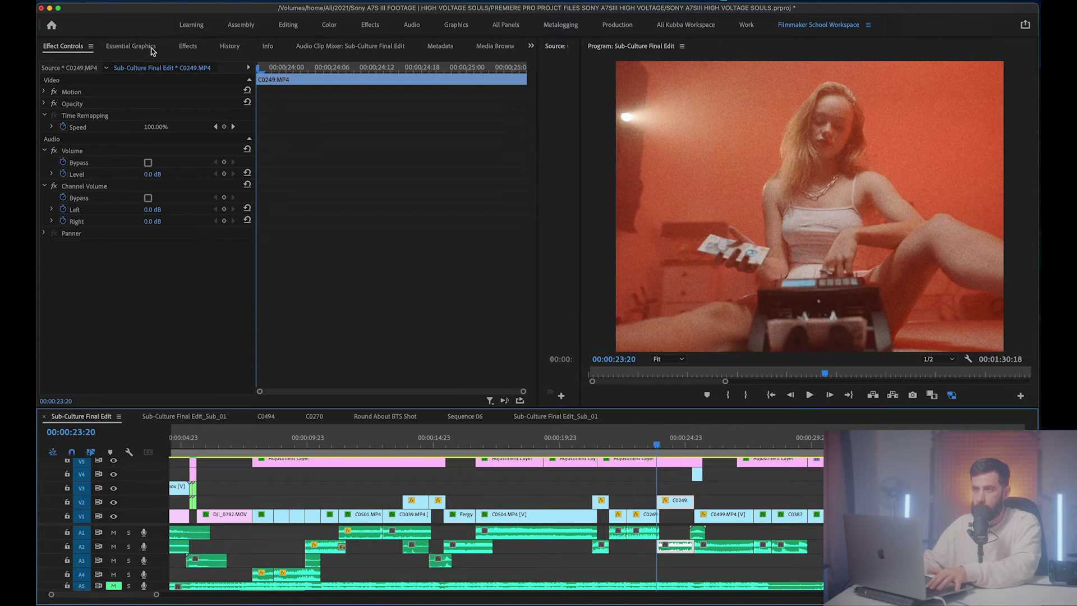
Search the effects for 'blur' and apply Gaussian Blur to clip C0249.
click(188, 47)
click(152, 61)
click(122, 62)
text(blur)
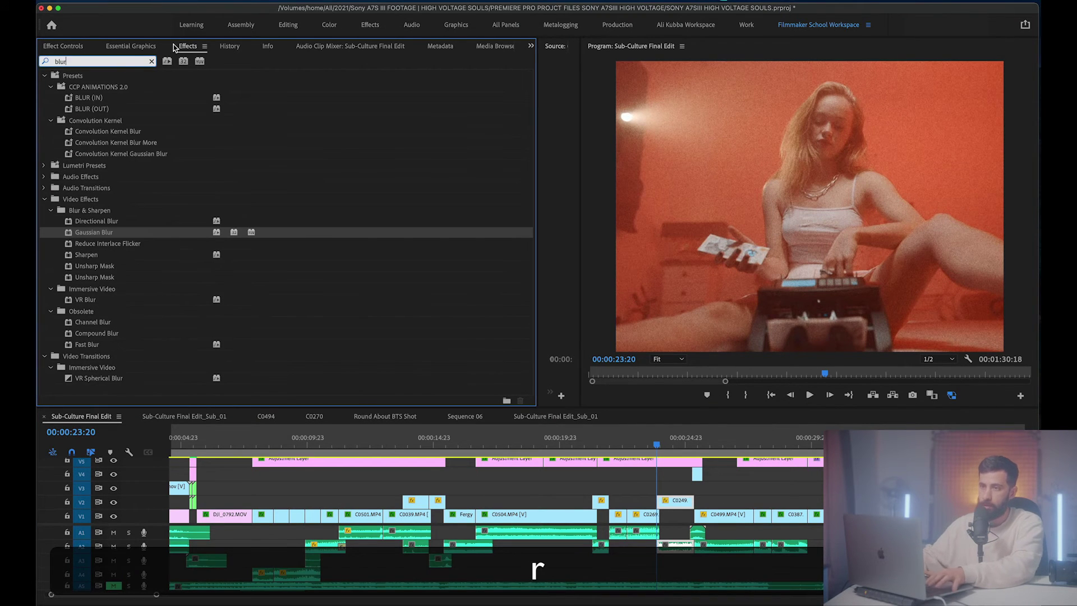
double_click(115, 233)
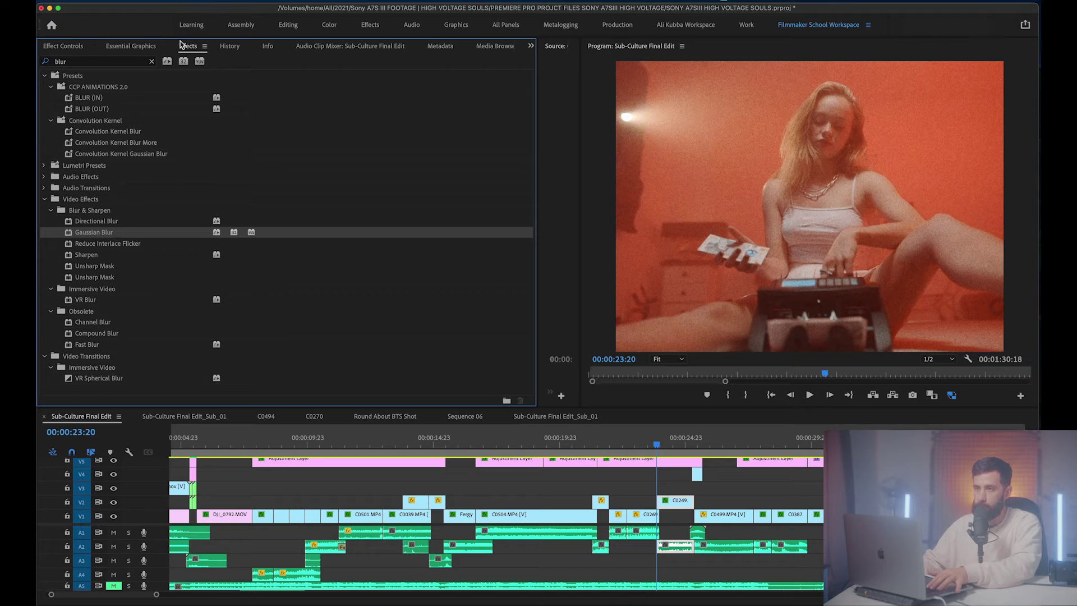
click(73, 47)
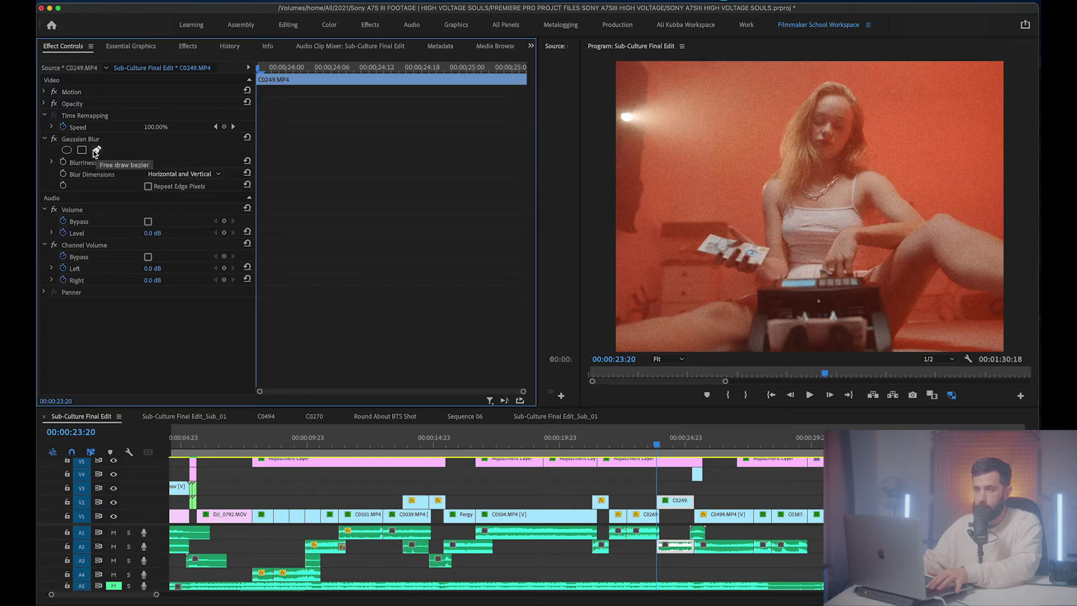
Draw an elliptical Gaussian Blur mask shaped around the woman's face.
click(66, 150)
drag(814, 185, 838, 106)
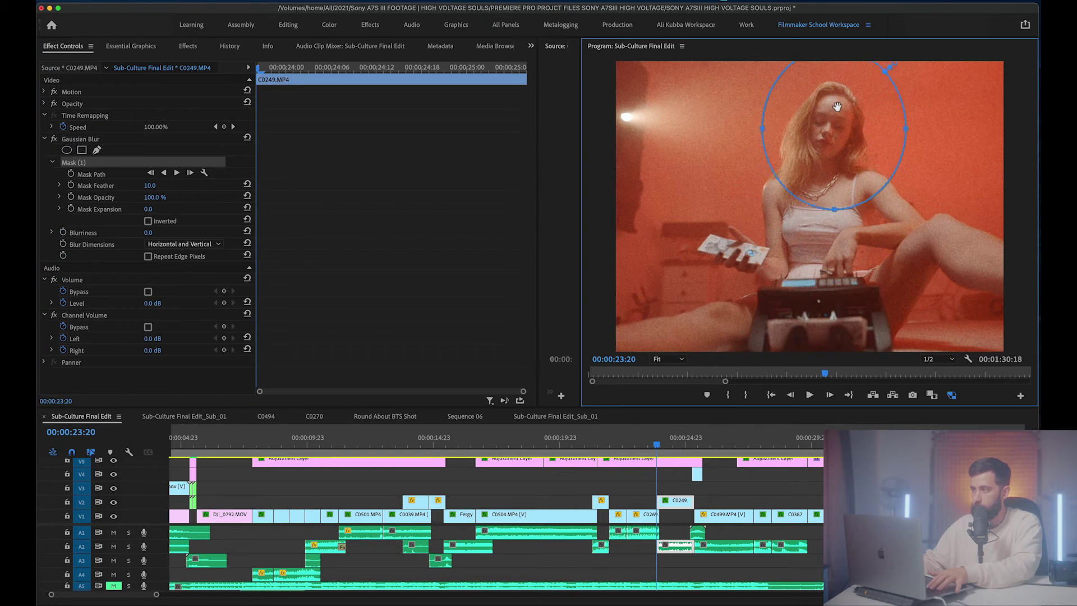
drag(835, 209, 827, 150)
drag(903, 122, 848, 138)
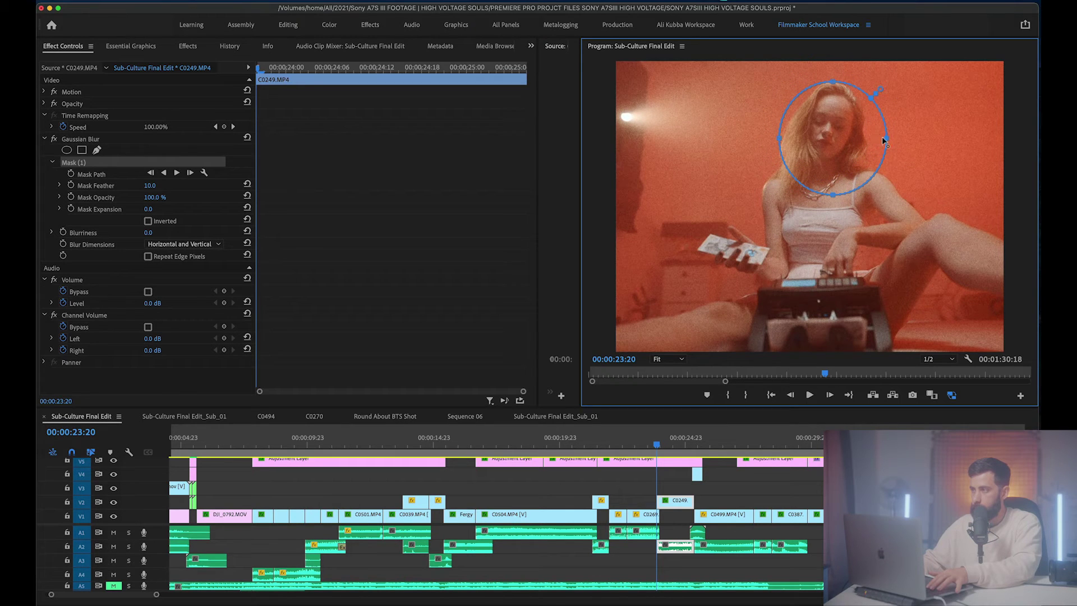
drag(885, 138, 835, 123)
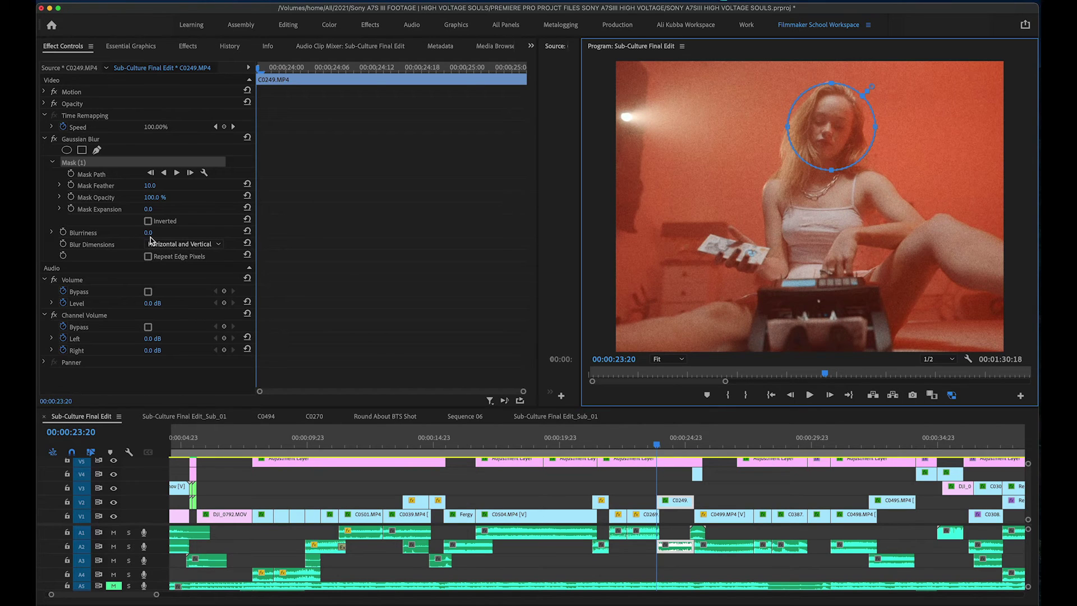
Set Blurriness to 102, leaving the mask uninverted so only the face blurs.
text(92)
key(Return)
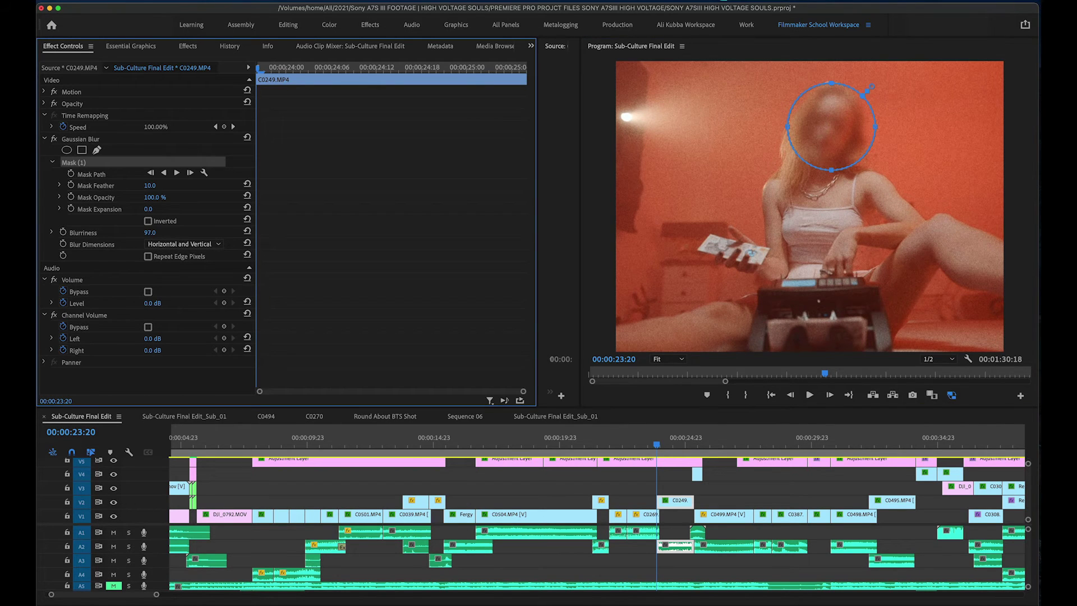
click(148, 221)
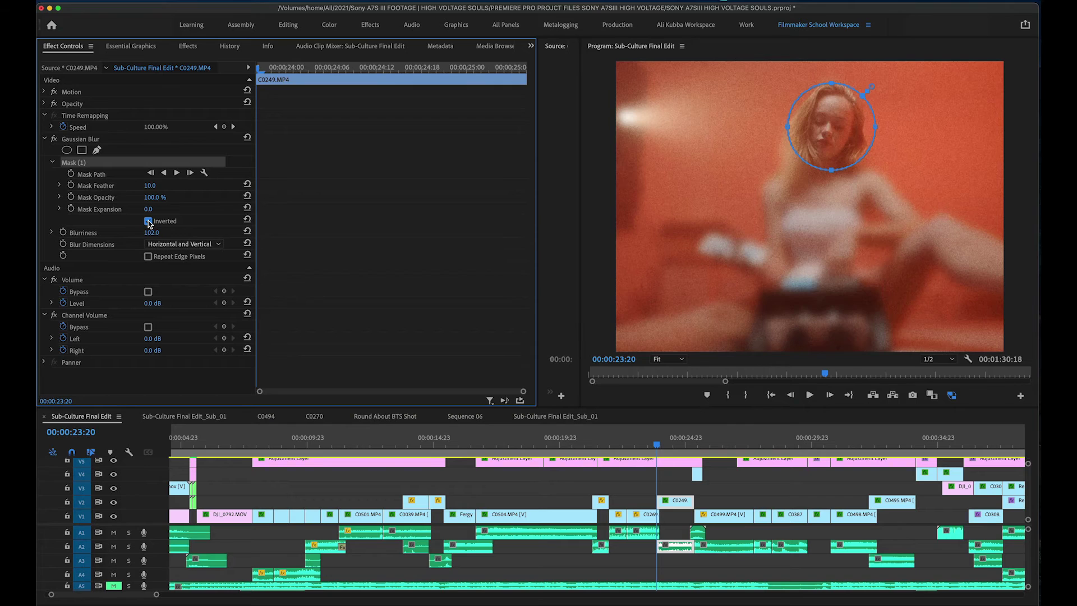
click(148, 221)
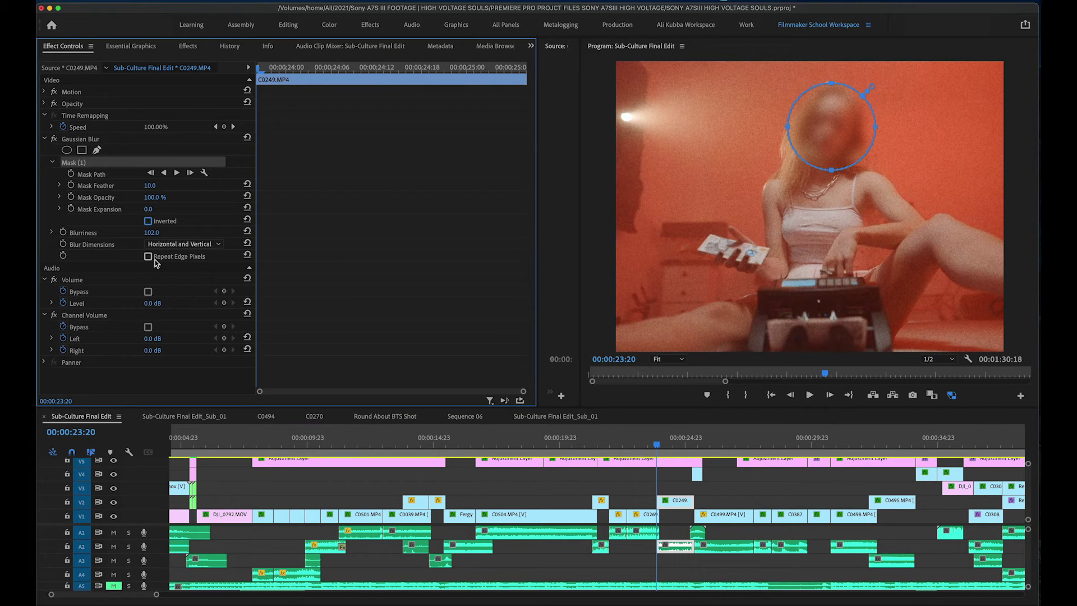
Give the face mask feather 131 and expansion 56, track it forward, and replay.
mouse_move(150, 210)
mouse_down()
mouse_move(168, 209)
mouse_move(154, 212)
mouse_up()
click(177, 173)
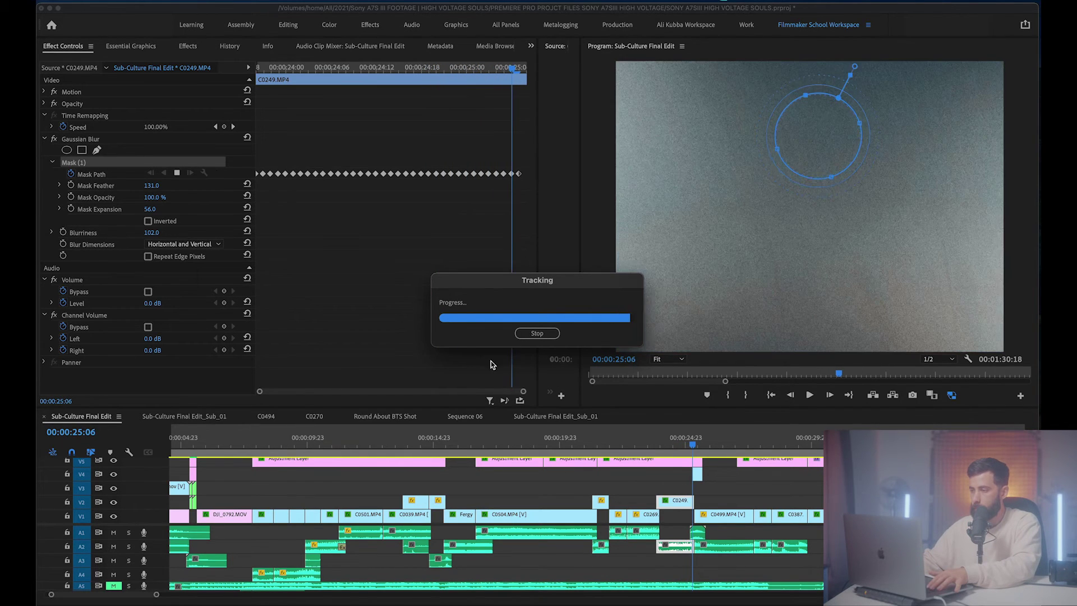
click(655, 447)
key(space)
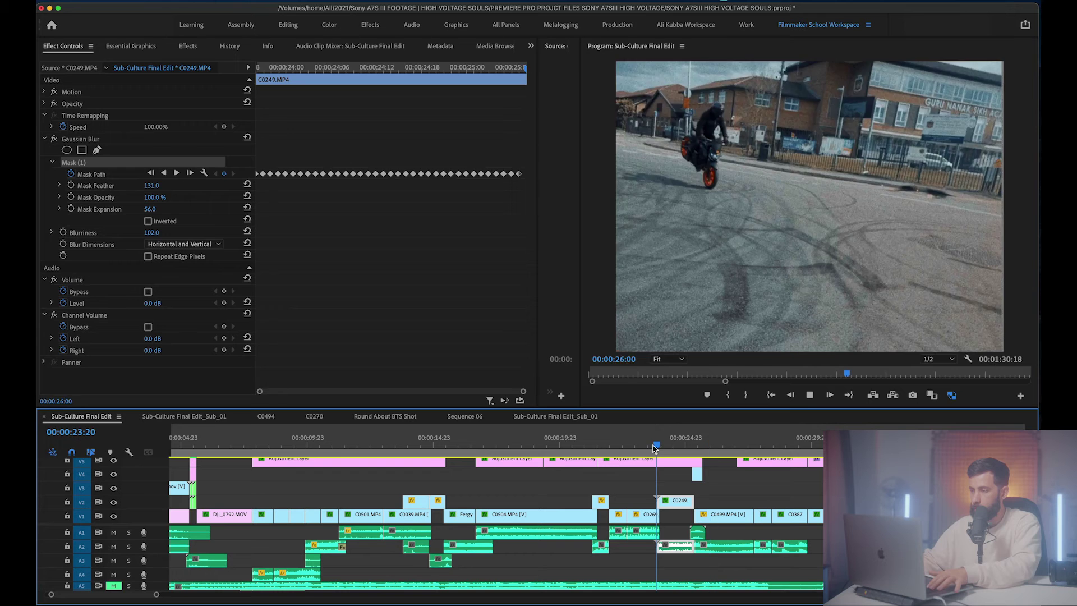
click(654, 446)
Replay the blurred face without the mask outline, then zoom the timeline out.
click(671, 490)
key(space)
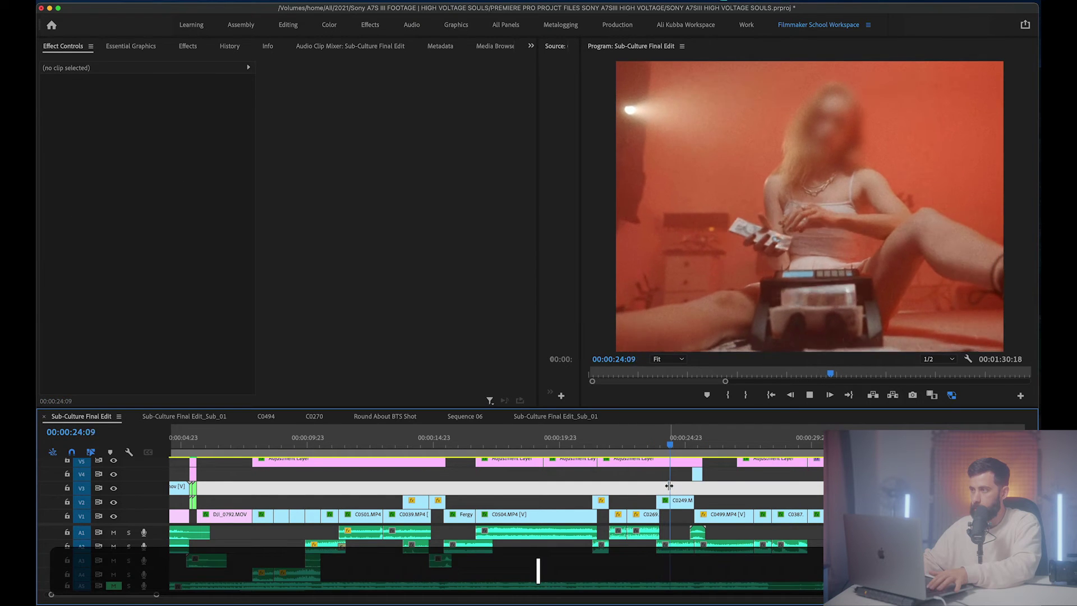
key(space)
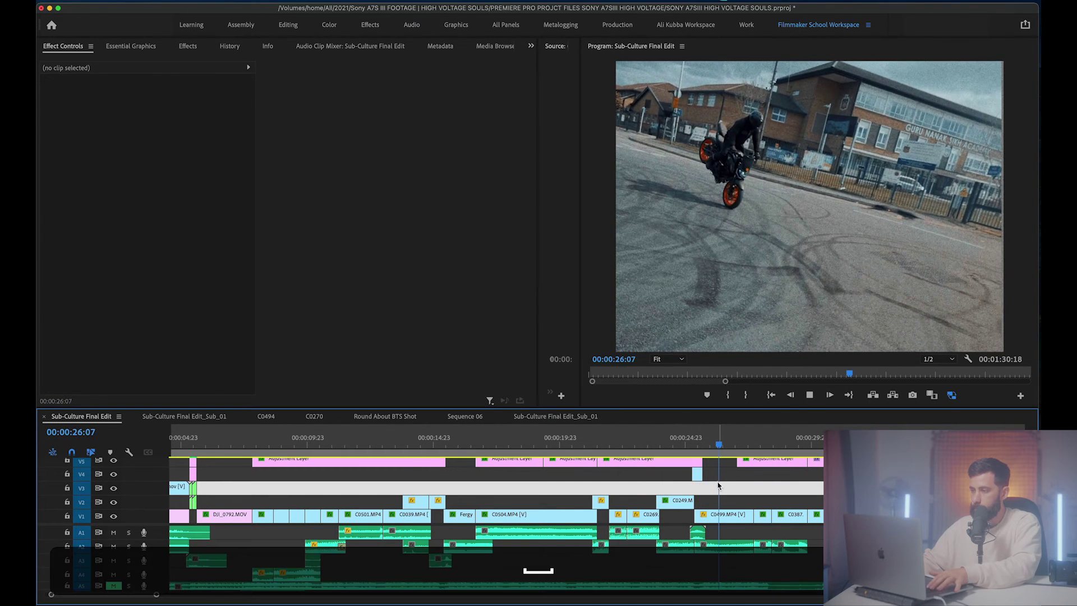
key(shift+z)
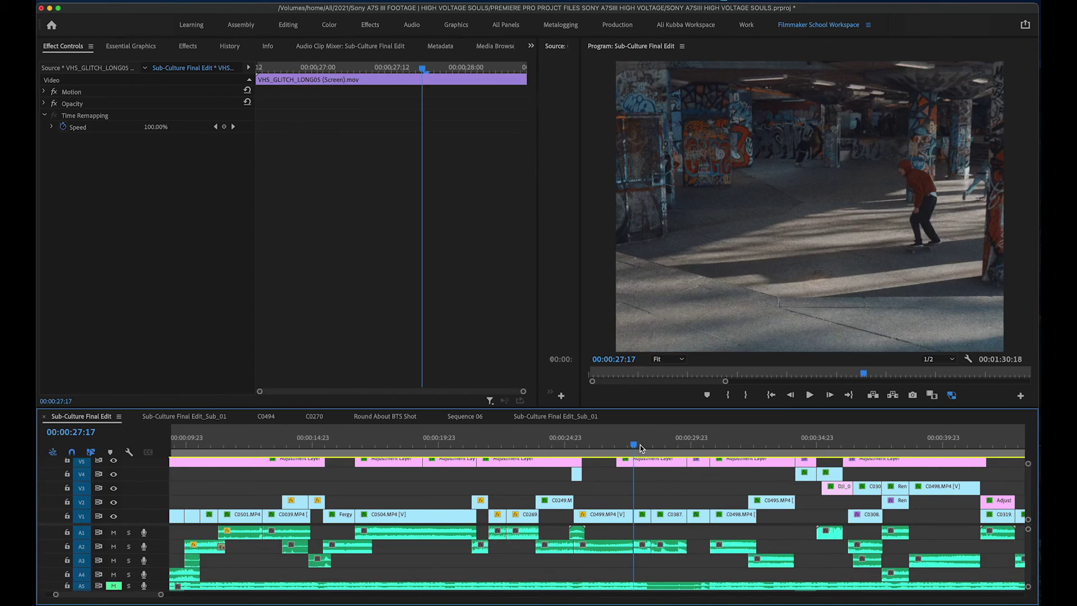
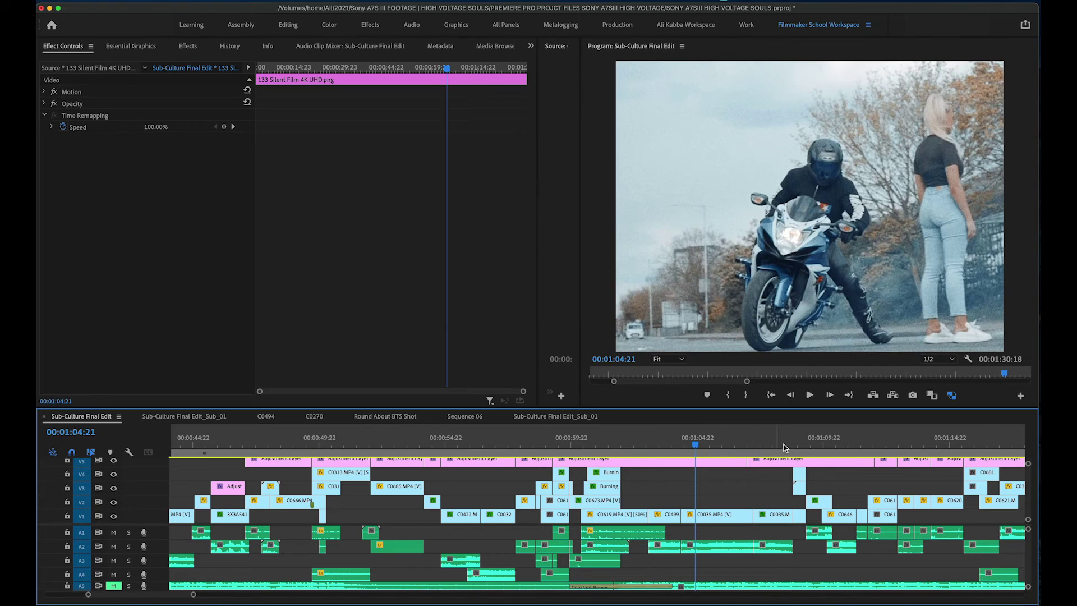
Zoom the timeline in and move the playhead to 00:01:07:04 on the roadside woman shot.
key(z)
drag(594, 447, 713, 452)
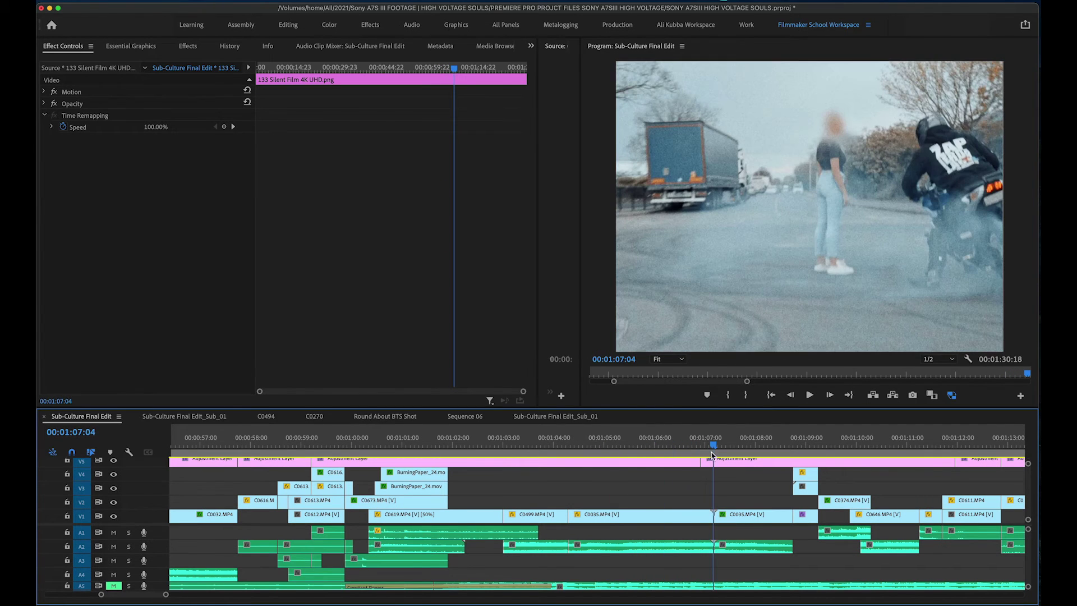
Show Mask (1) on clip C0035 and play the existing face blur, returning to 00:01:07:04.
click(742, 513)
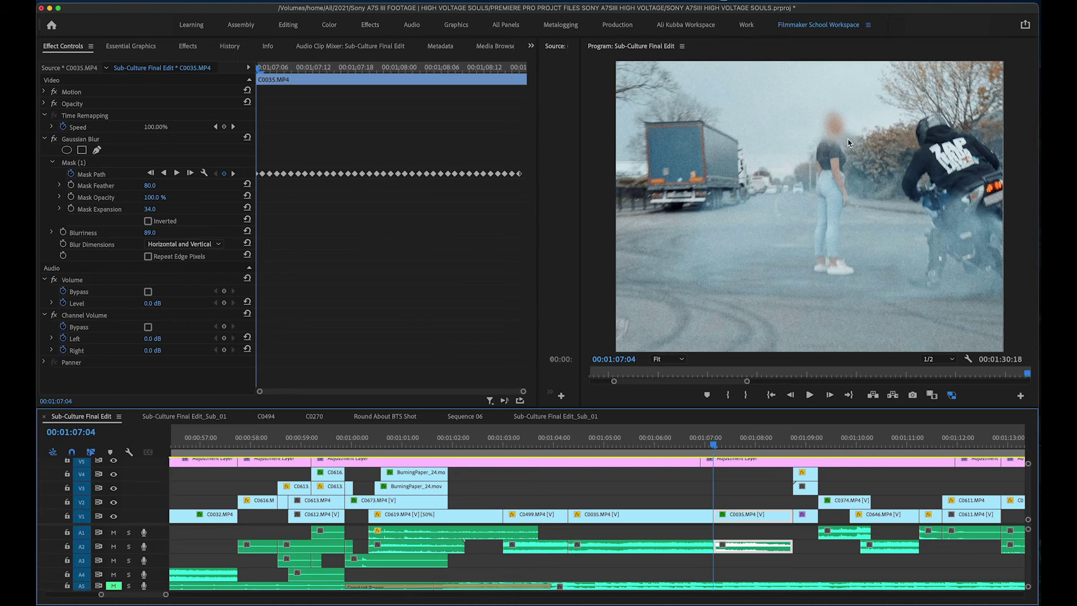
click(104, 162)
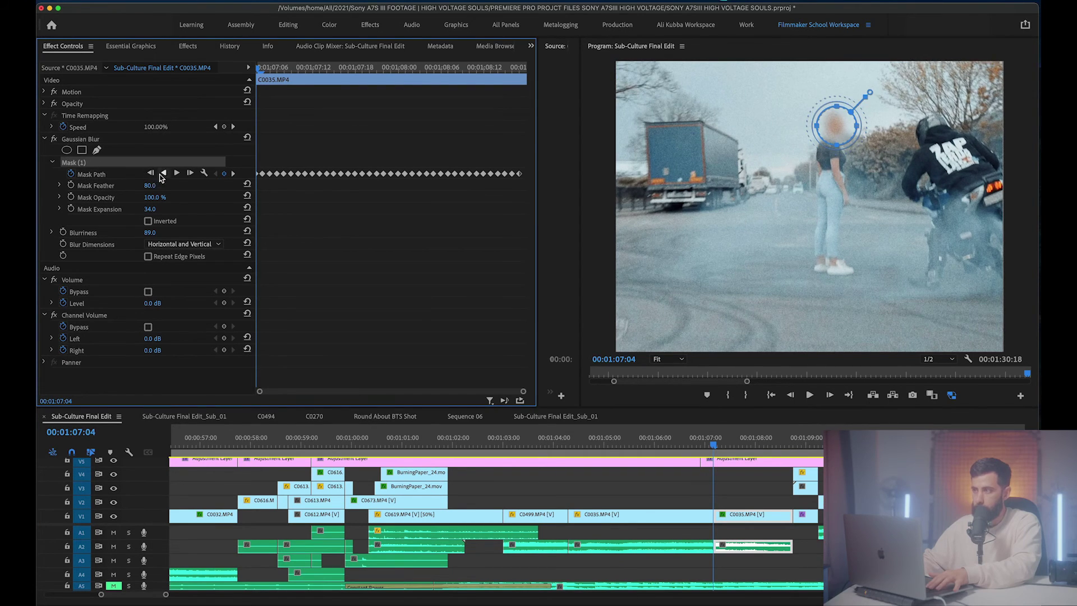
key(space)
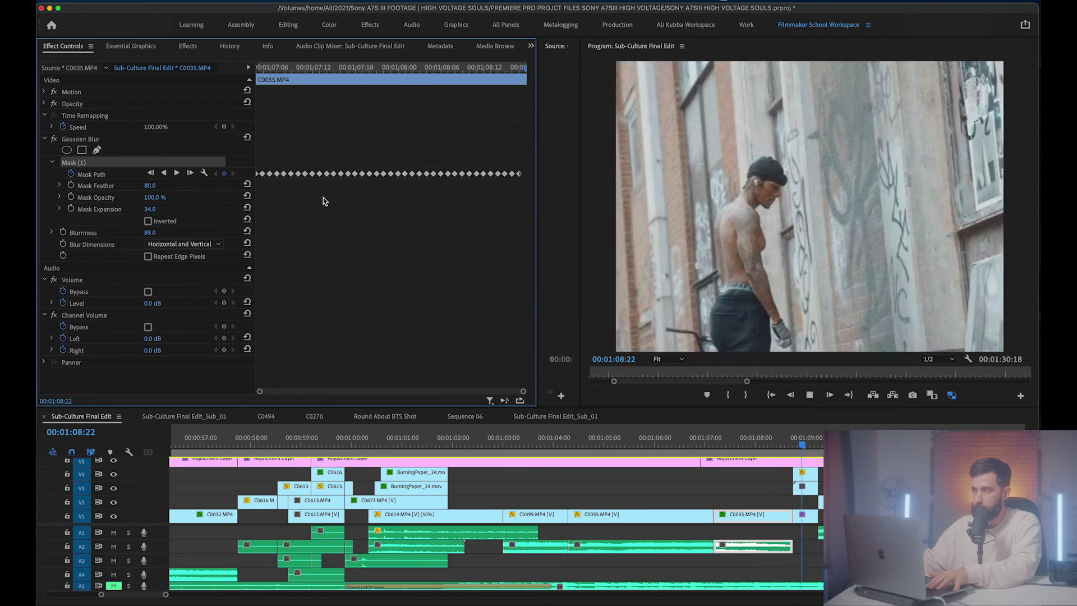
key(space)
drag(730, 442, 713, 443)
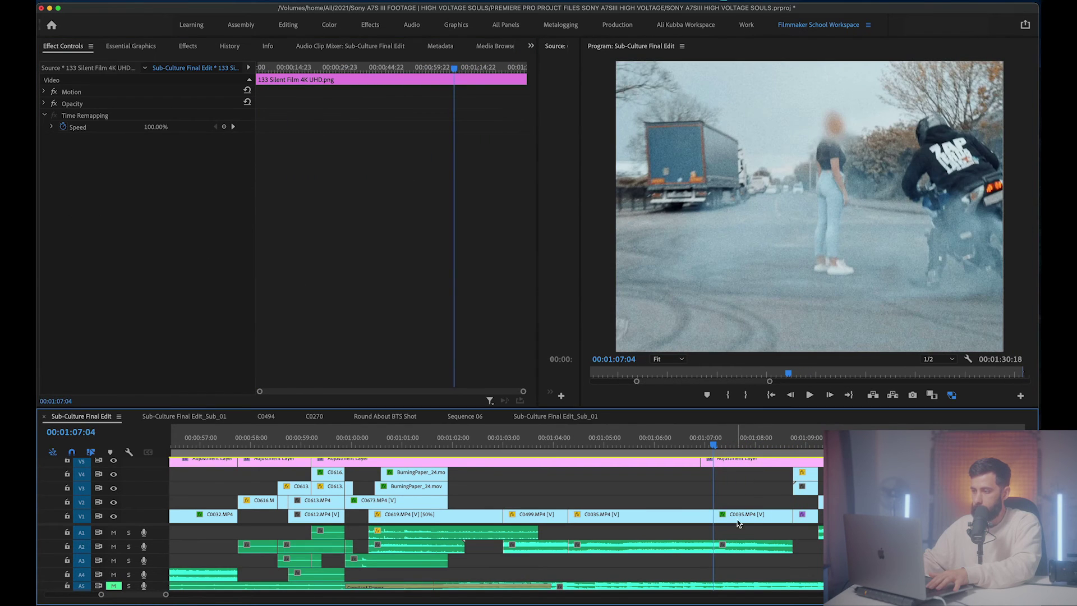
Turn off the existing Gaussian Blur on C0035, replay the unblurred face, and collapse its settings.
click(735, 521)
click(55, 138)
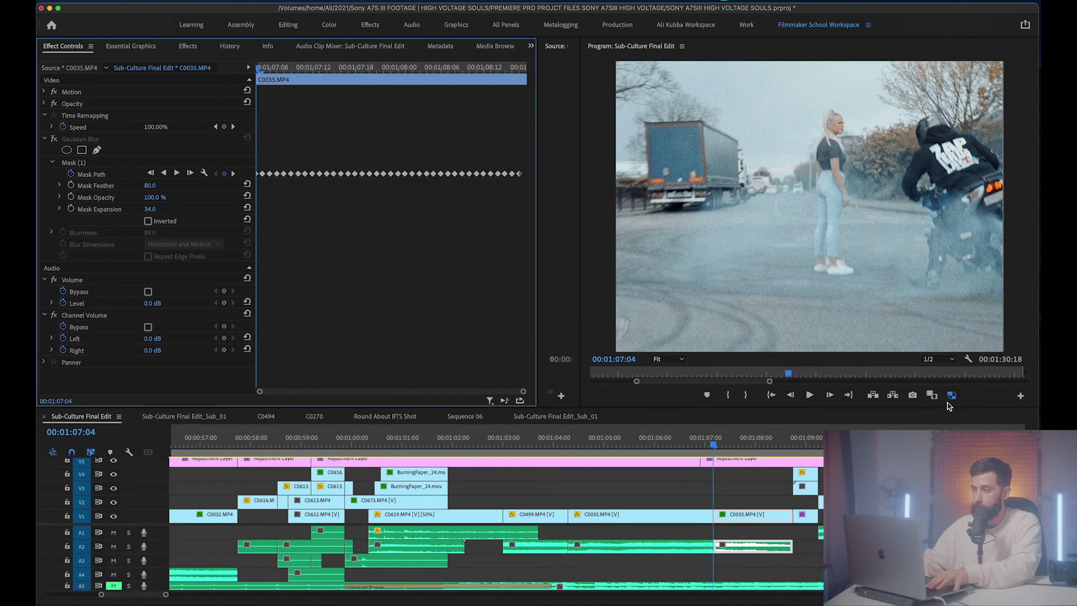
key(space)
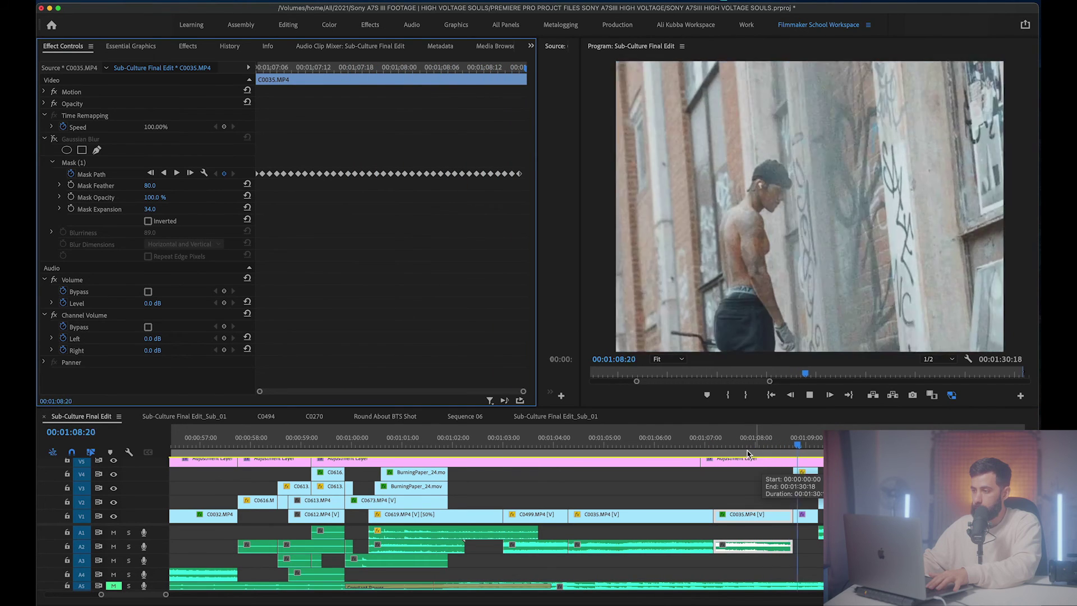
key(space)
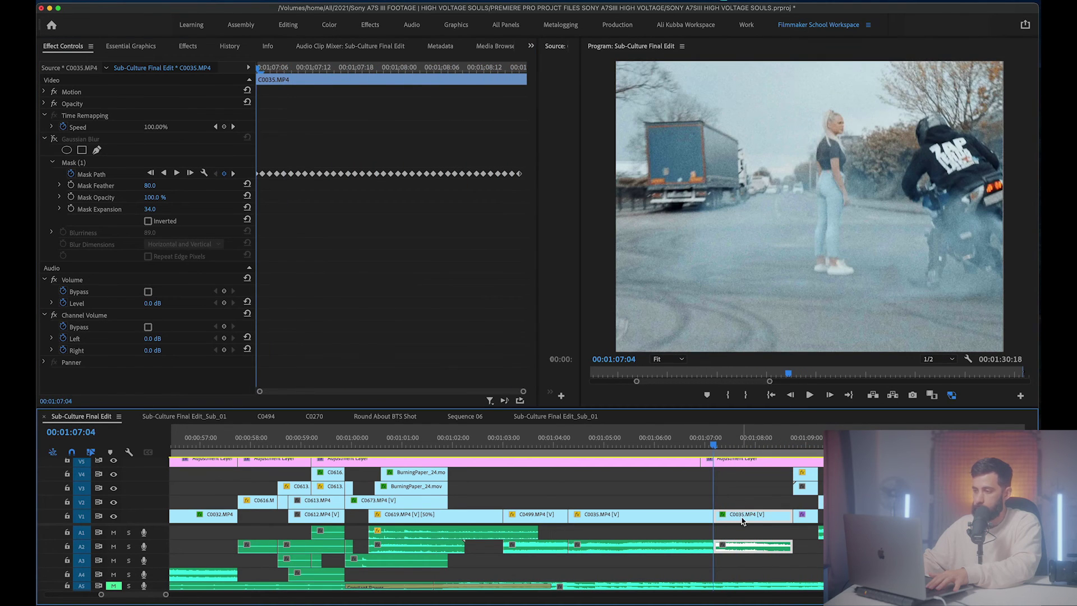
key(Delete)
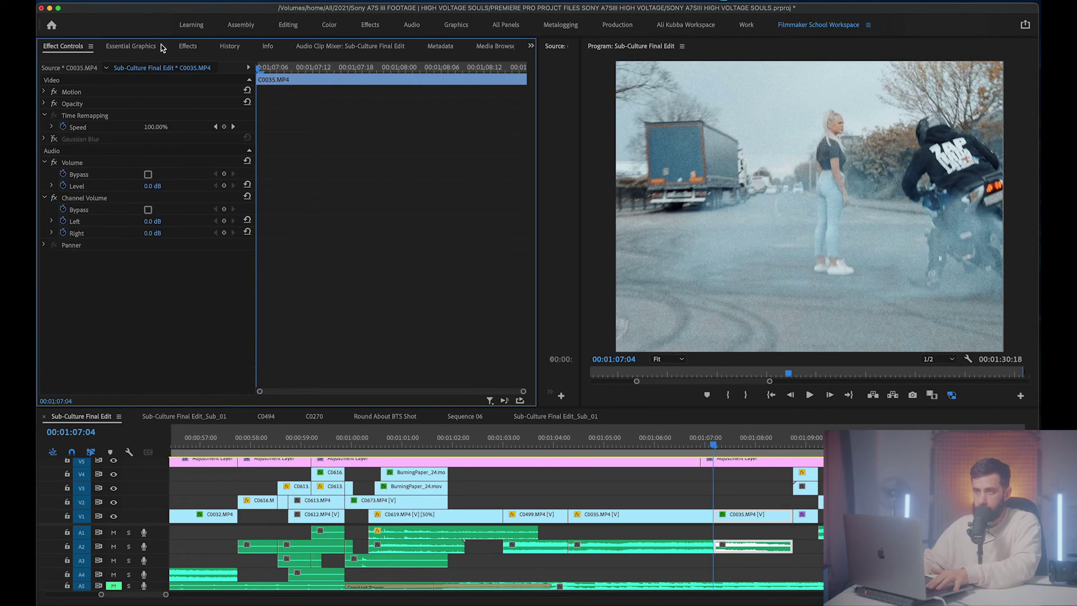
Apply a new Gaussian Blur to C0035 with an ellipse mask shrunk over the woman's face.
click(188, 46)
drag(113, 227, 101, 169)
click(66, 162)
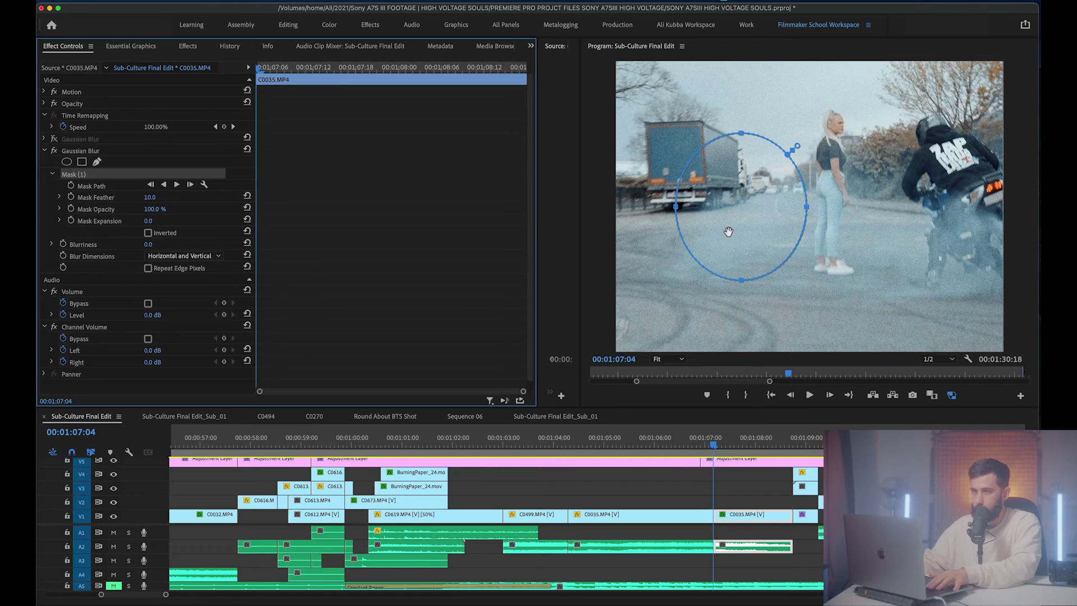
drag(729, 227, 827, 162)
drag(838, 212, 837, 138)
drag(904, 99, 807, 103)
drag(791, 67, 839, 127)
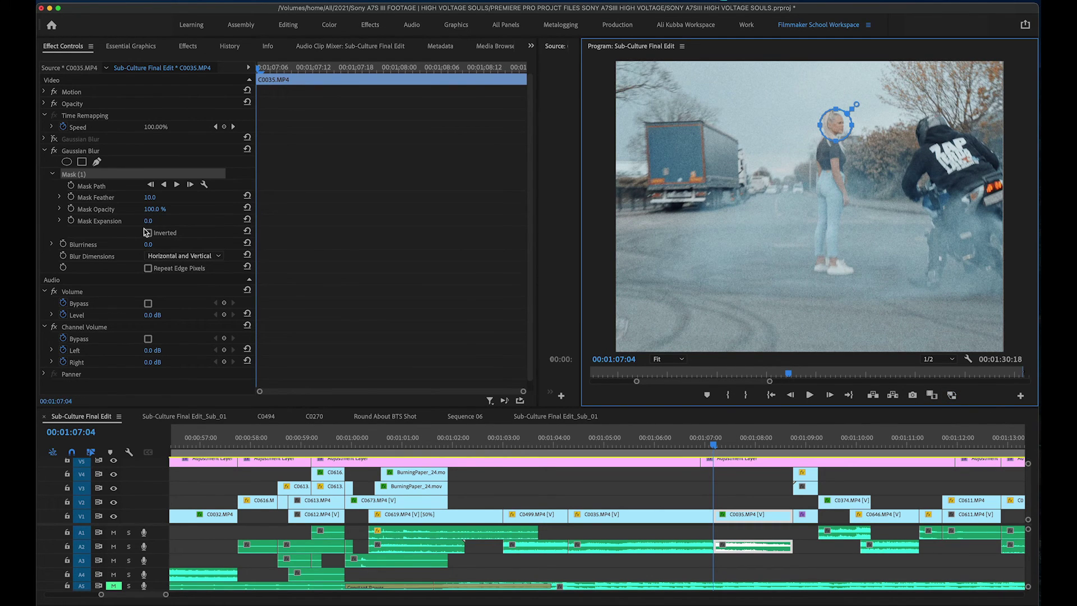
Set the new blur to Blurriness 56, mask Feather 47 and Expansion 29.
drag(151, 246, 189, 246)
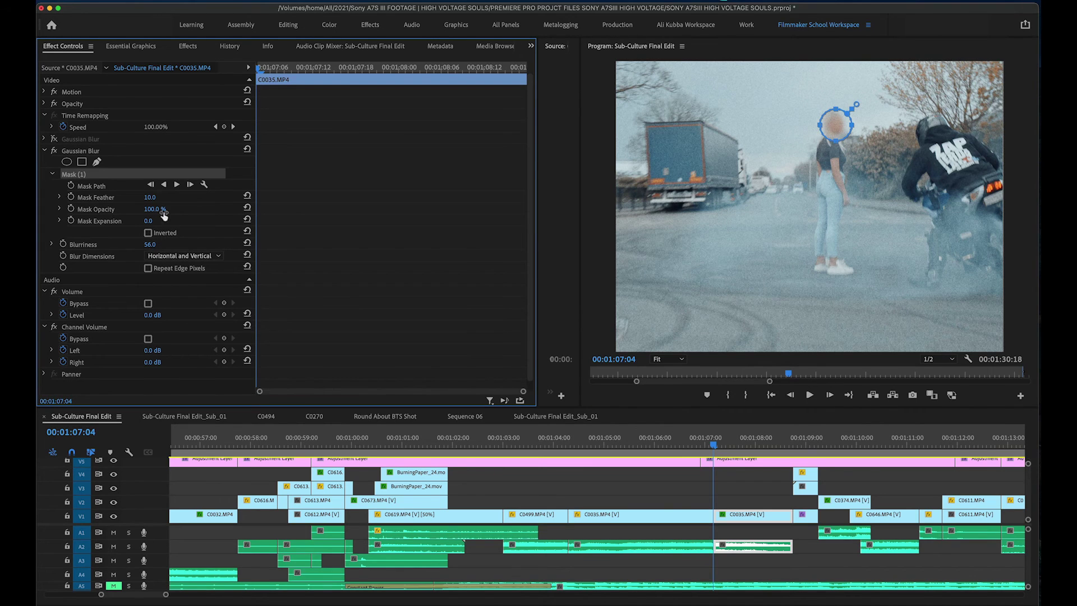
drag(152, 224, 172, 197)
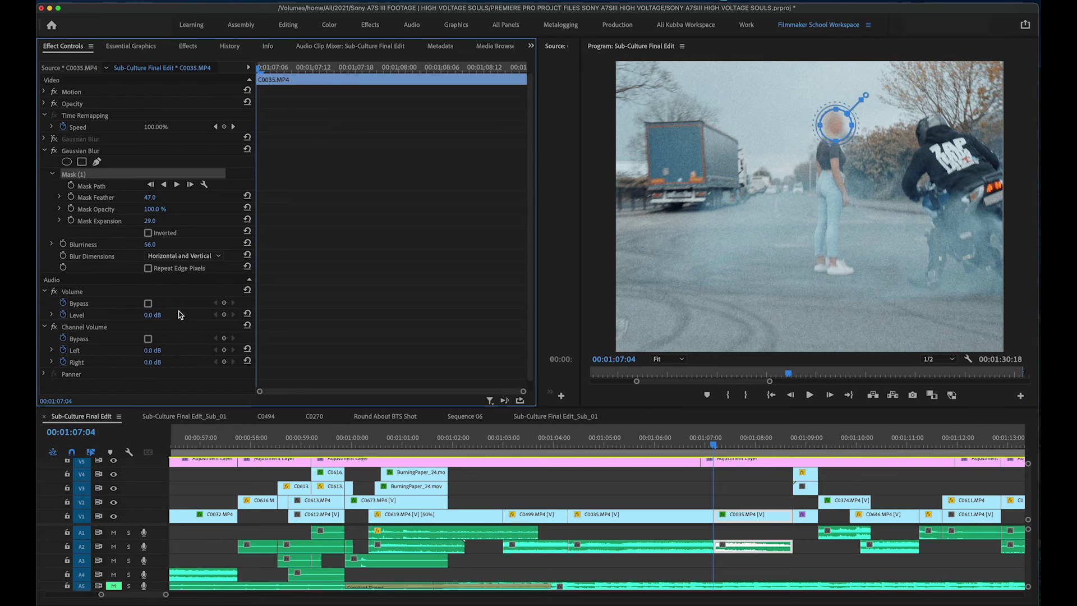
click(951, 395)
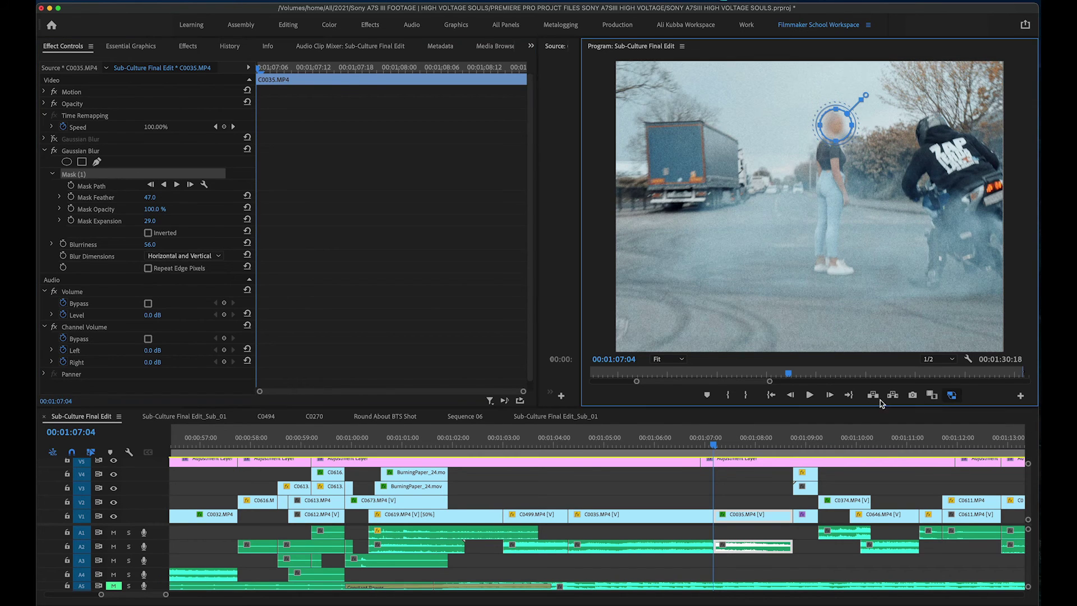
Track the face mask and correct its position on her head, including the previous frame's keyframe.
click(177, 184)
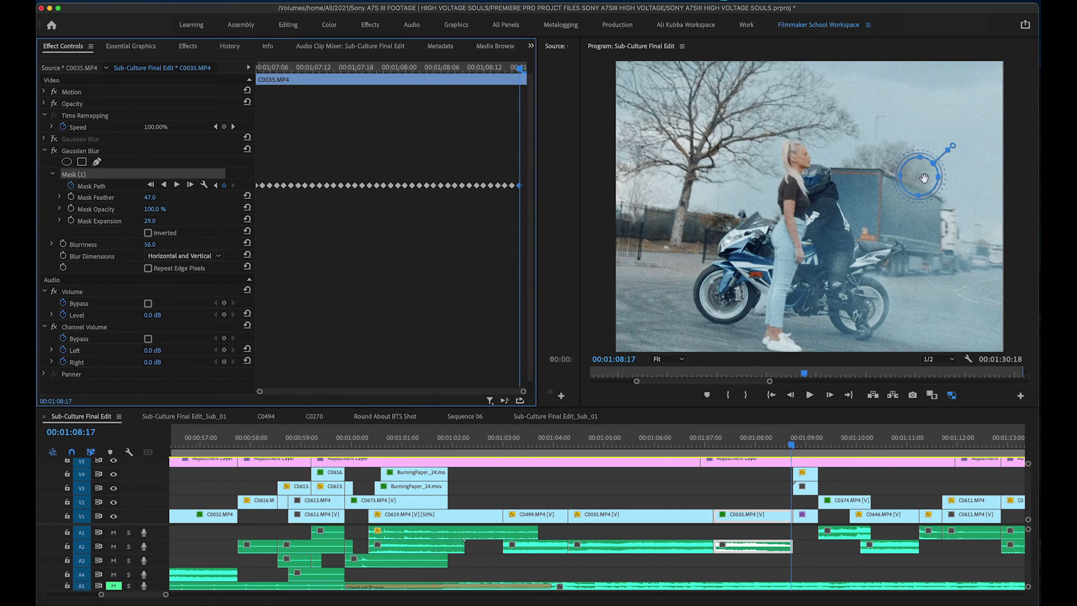
drag(913, 169, 820, 157)
key(Left)
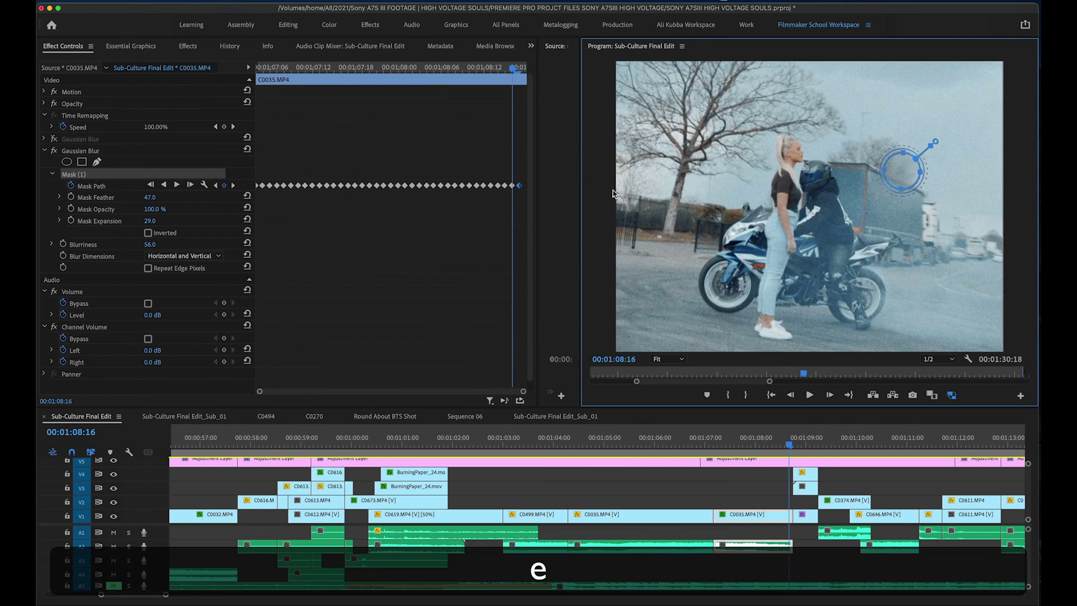
click(511, 186)
drag(879, 176, 765, 160)
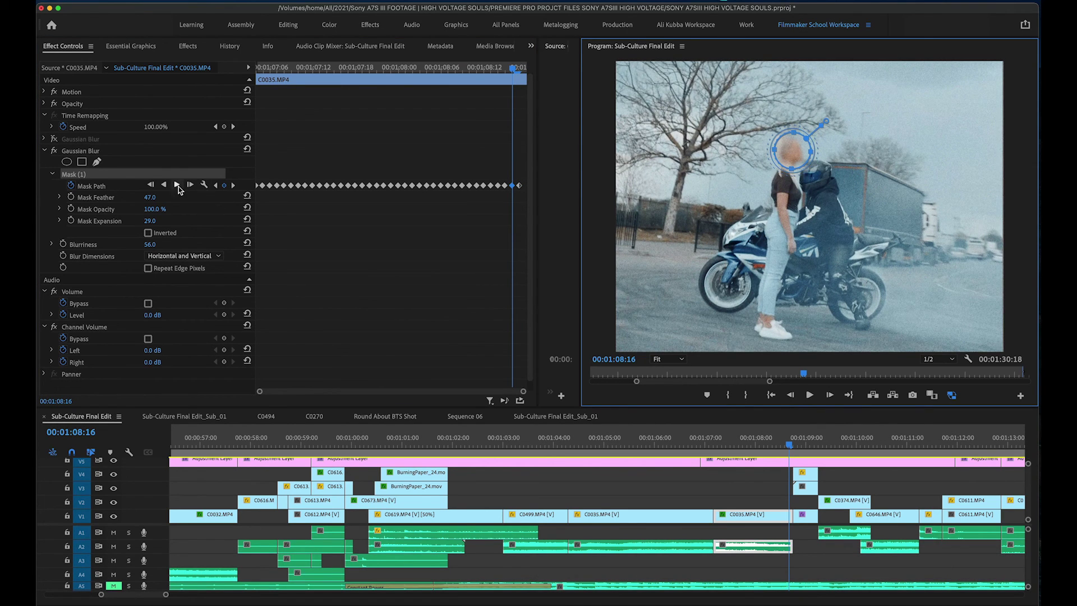
Track the mask back two more frames, repositioning it over her head each time.
click(150, 185)
drag(875, 165, 782, 150)
click(162, 185)
drag(850, 169, 770, 157)
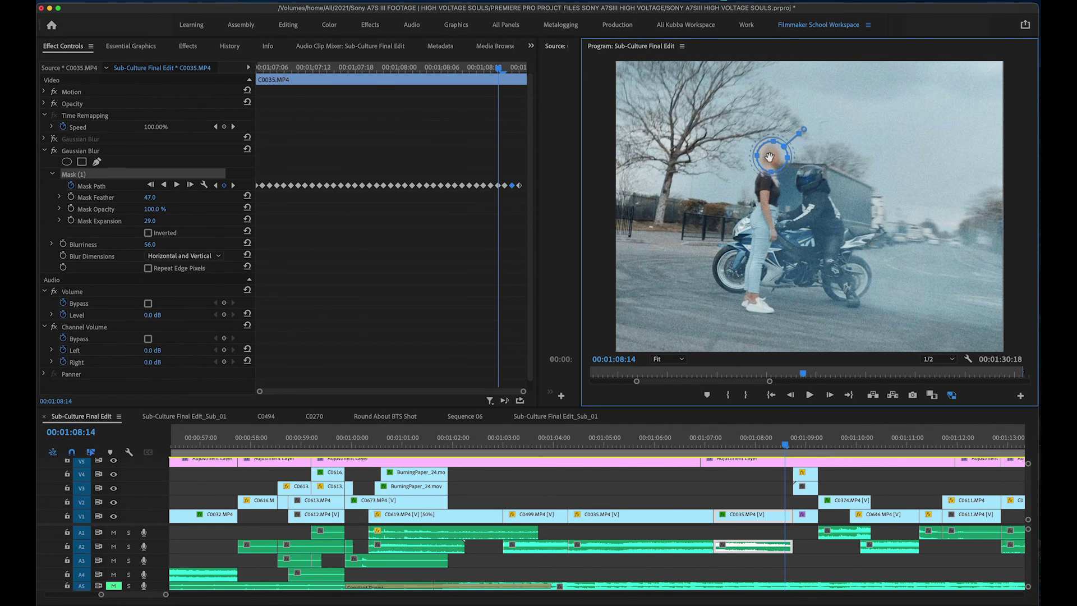
Track the face mask back three frames, moving it from the helmet onto her head each time.
click(505, 189)
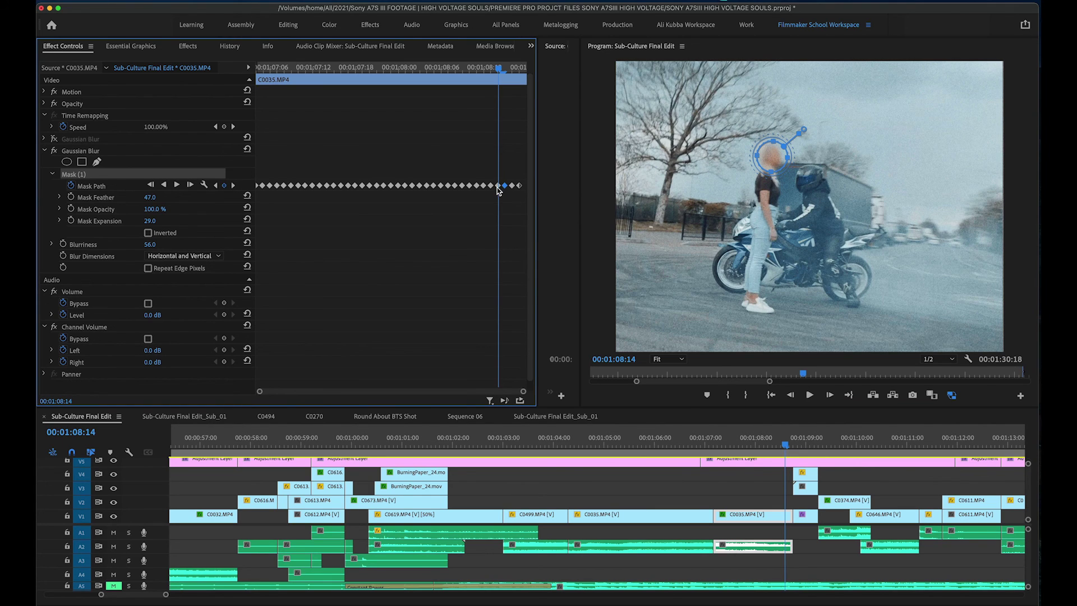
click(151, 185)
drag(825, 163, 766, 169)
click(162, 184)
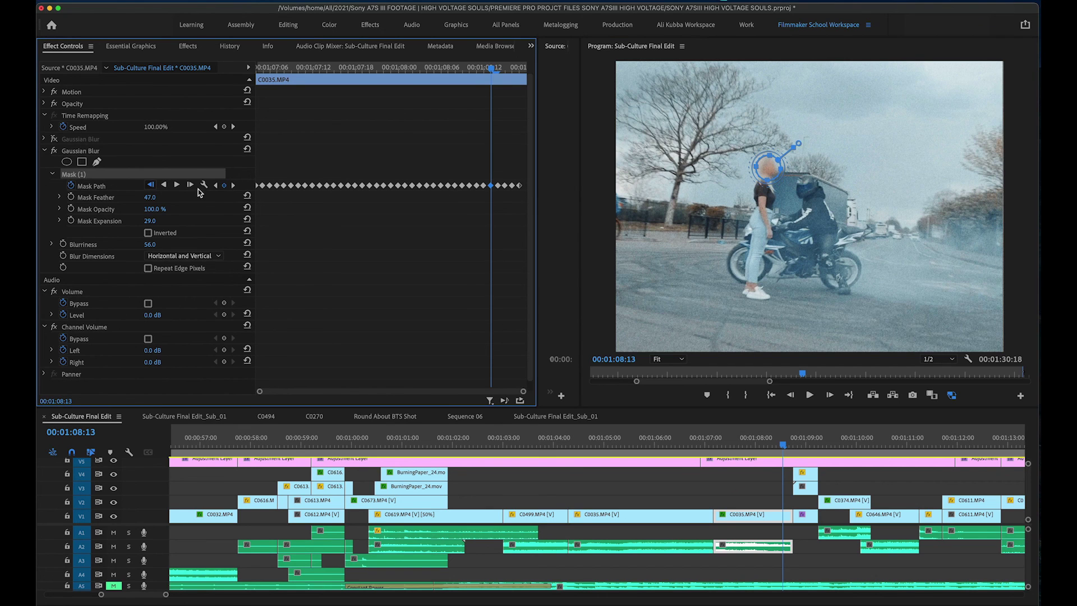
click(779, 177)
drag(779, 177, 771, 174)
click(151, 186)
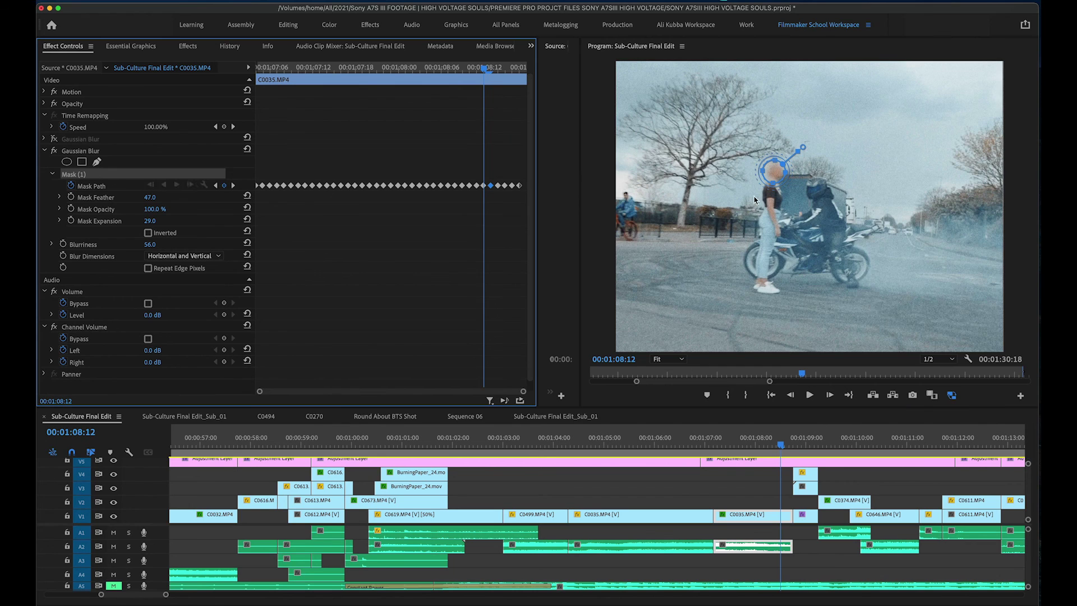
drag(832, 176, 784, 170)
Track back three more frames to 00:01:08:08, correcting the mask onto her head each frame.
click(162, 185)
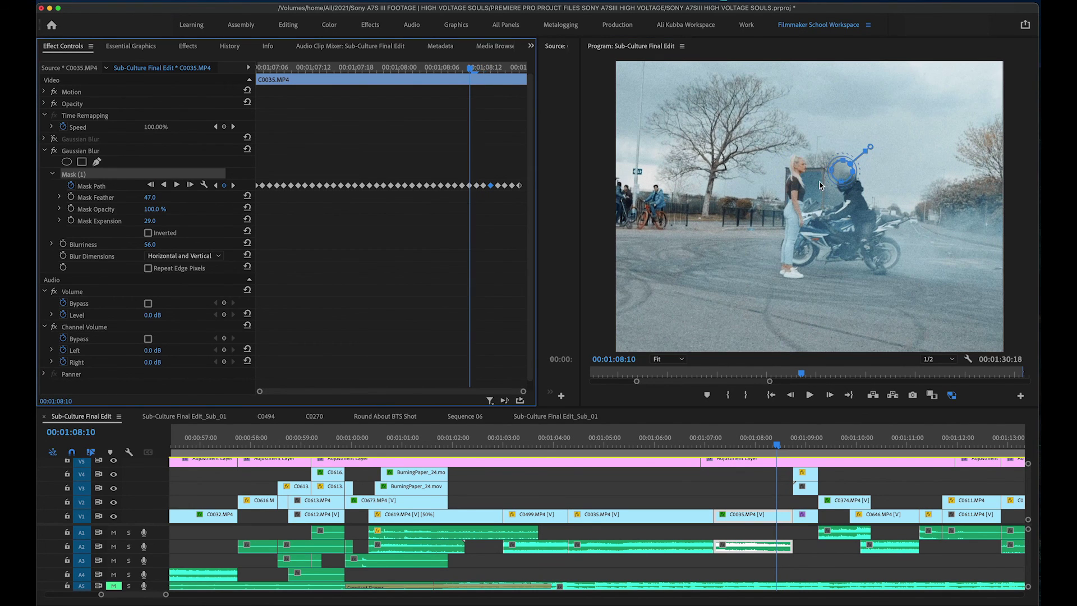
drag(842, 171, 801, 166)
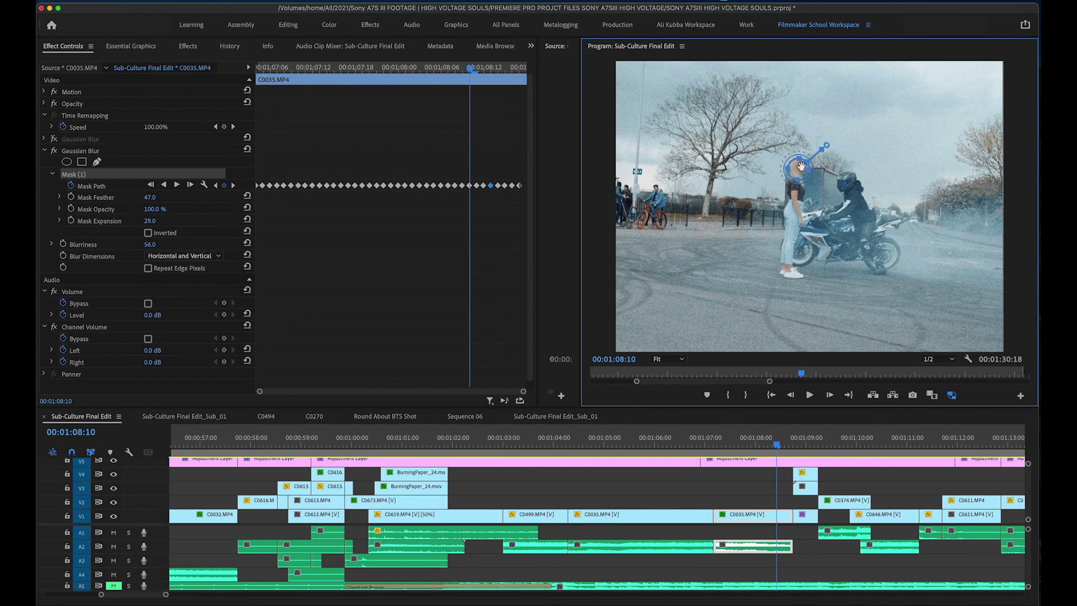
click(161, 185)
drag(834, 170, 798, 162)
click(163, 185)
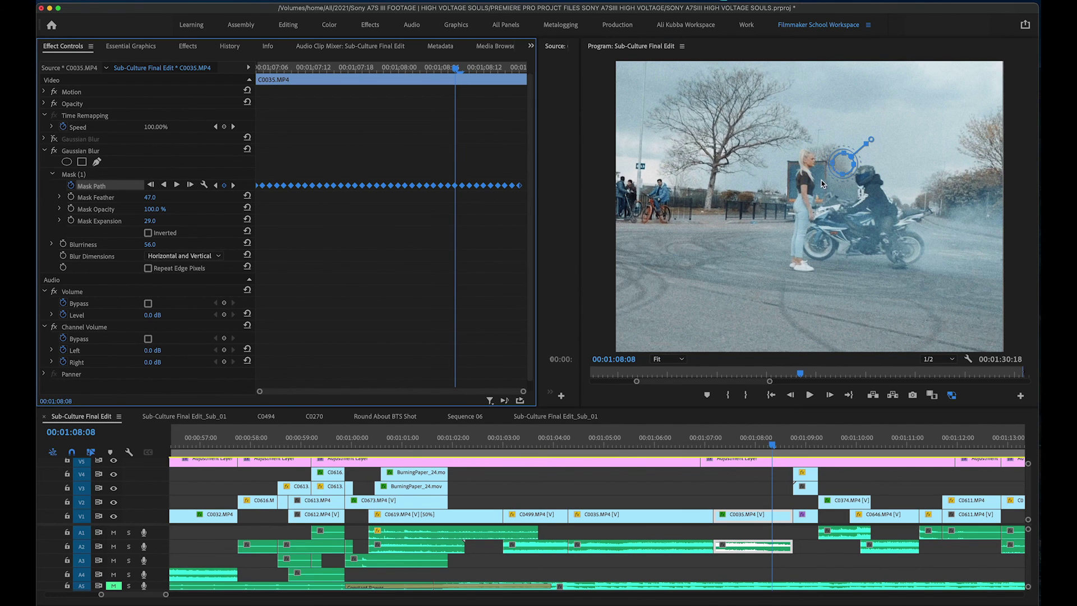
drag(841, 164, 809, 161)
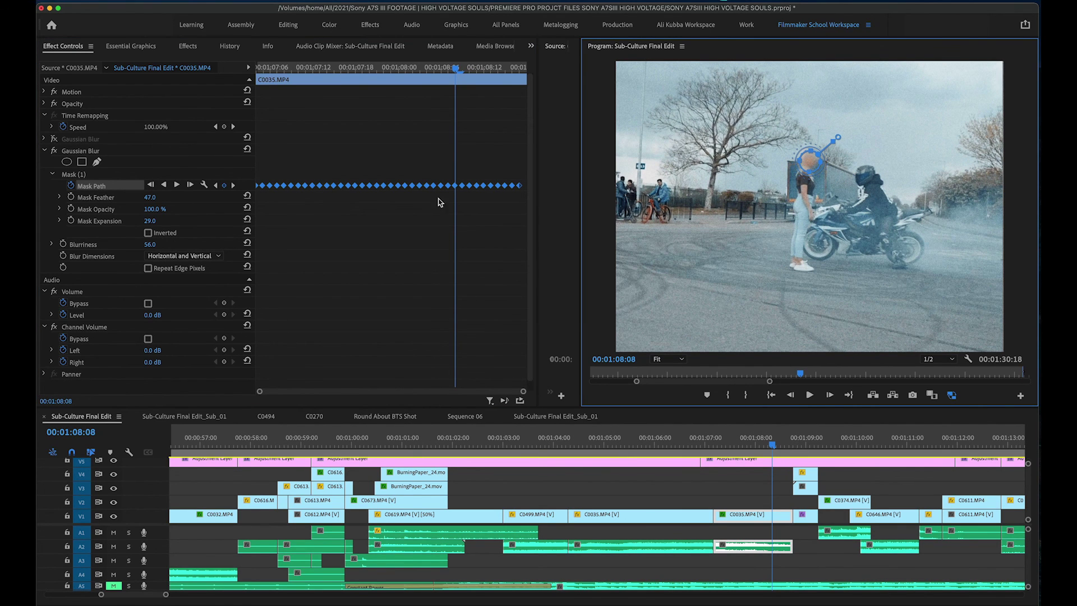
From 01:07:22, track the face mask frame by frame, correcting it onto her head.
click(385, 68)
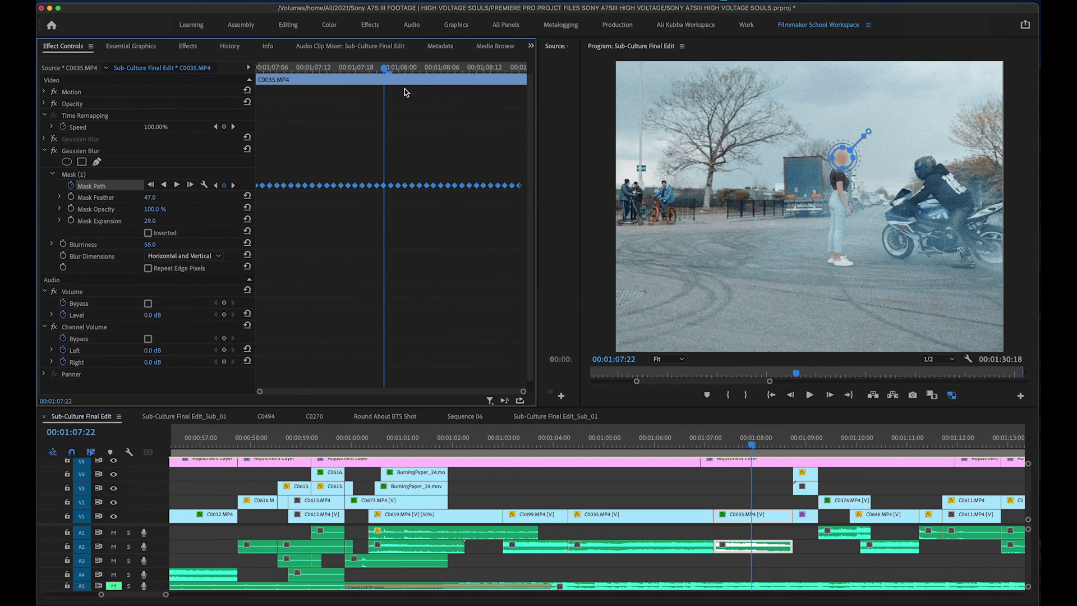
key(r)
key(r)
key(r)
key(r)
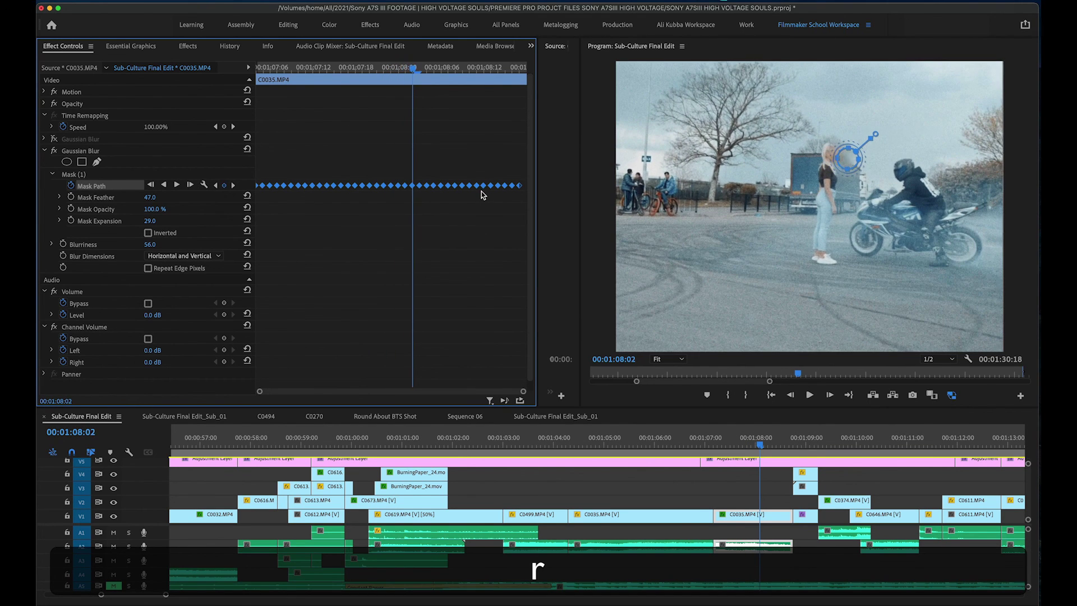
key(e)
key(r)
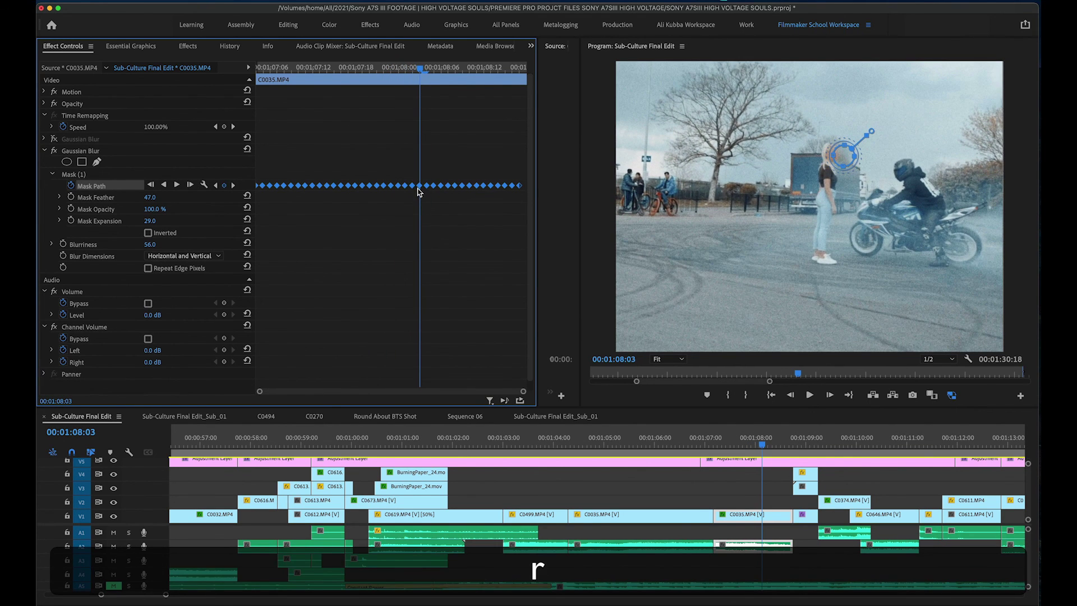
drag(842, 155, 816, 168)
key(r)
key(r)
key(r)
key(r)
key(r)
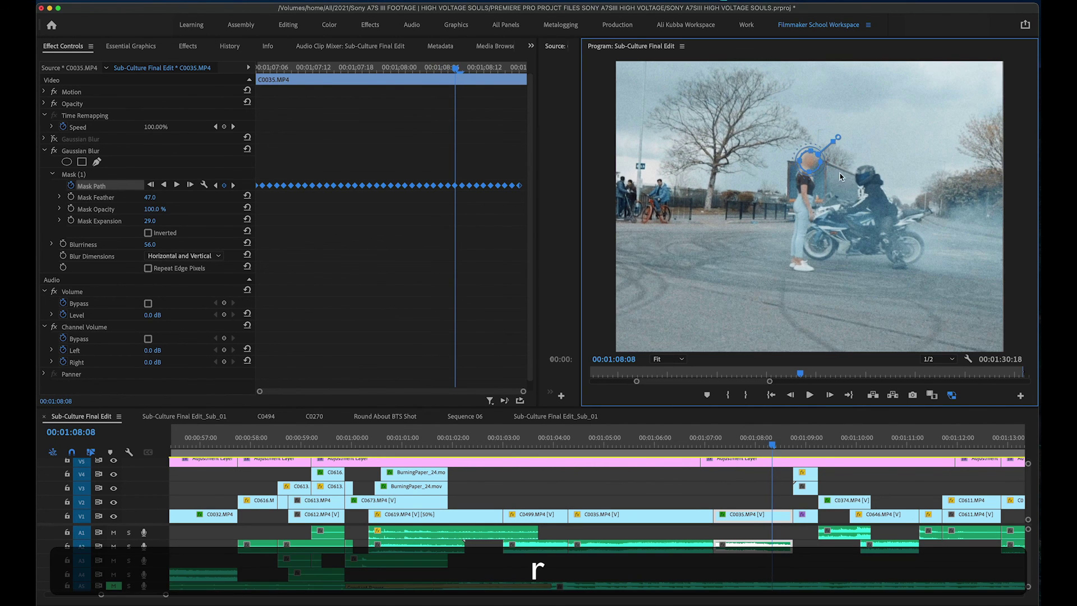
key(r)
key(r)
key(r)
key(r)
key(r)
key(r)
key(r)
key(r)
key(r)
key(r)
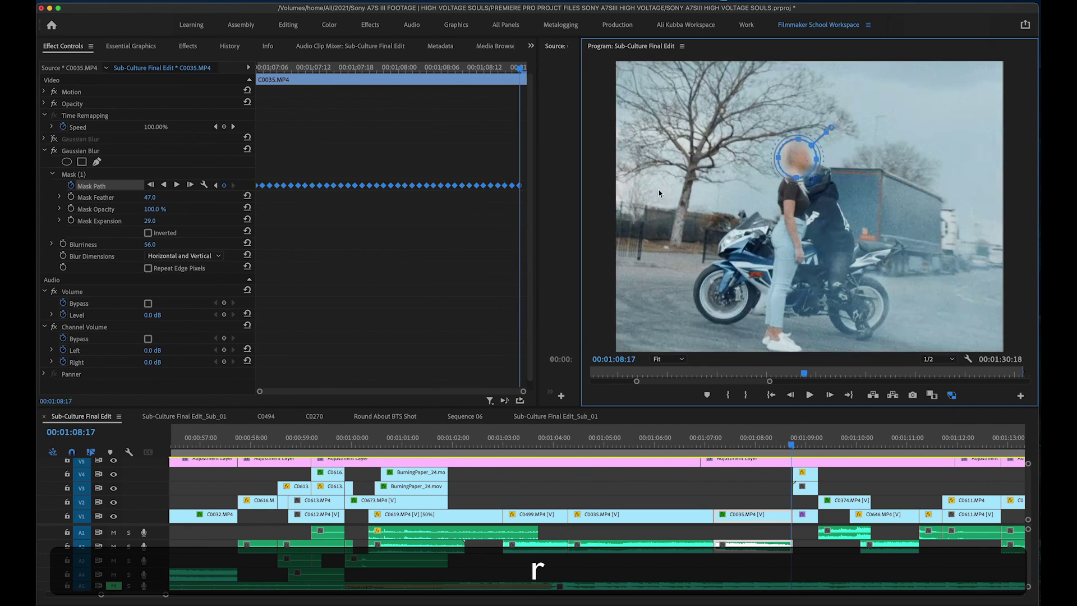
key(e)
key(e)
key(e)
key(e)
key(e)
Play the sequence from 00:01:07:04 to review the tracked face blur.
click(713, 448)
key(l)
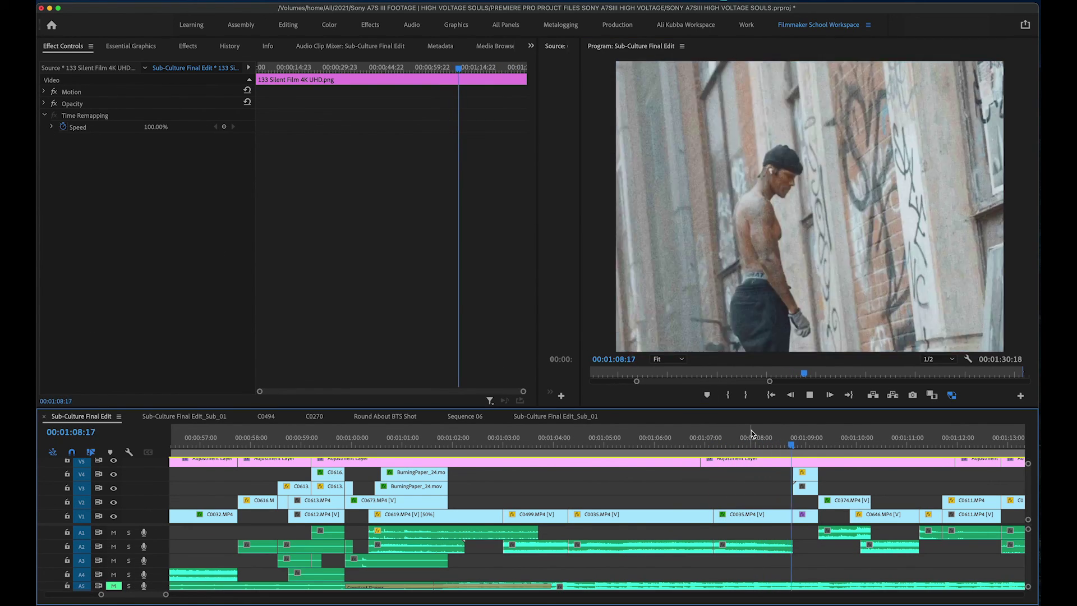
key(space)
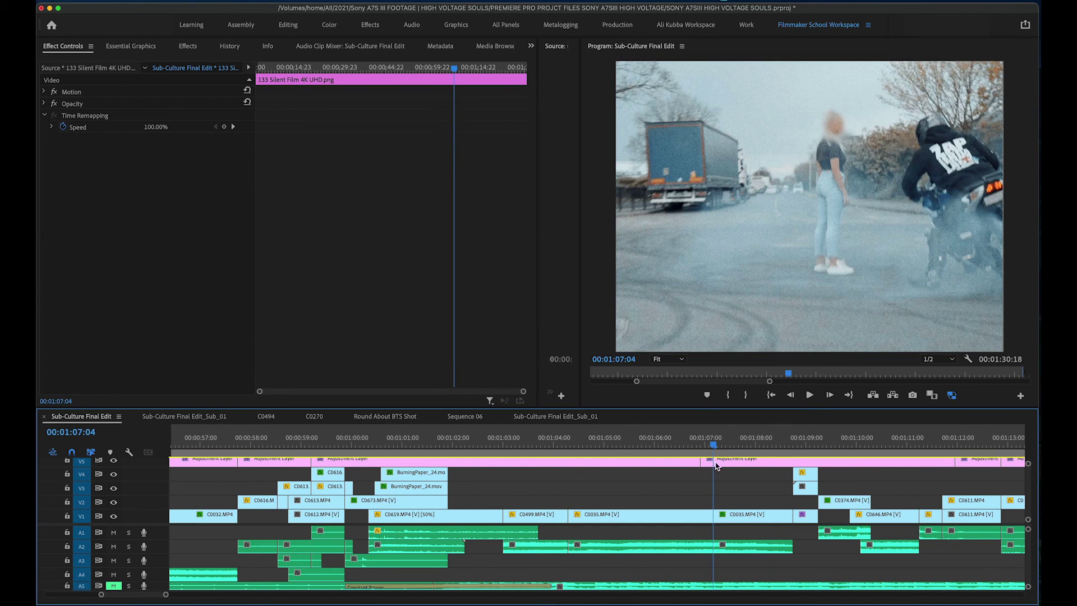